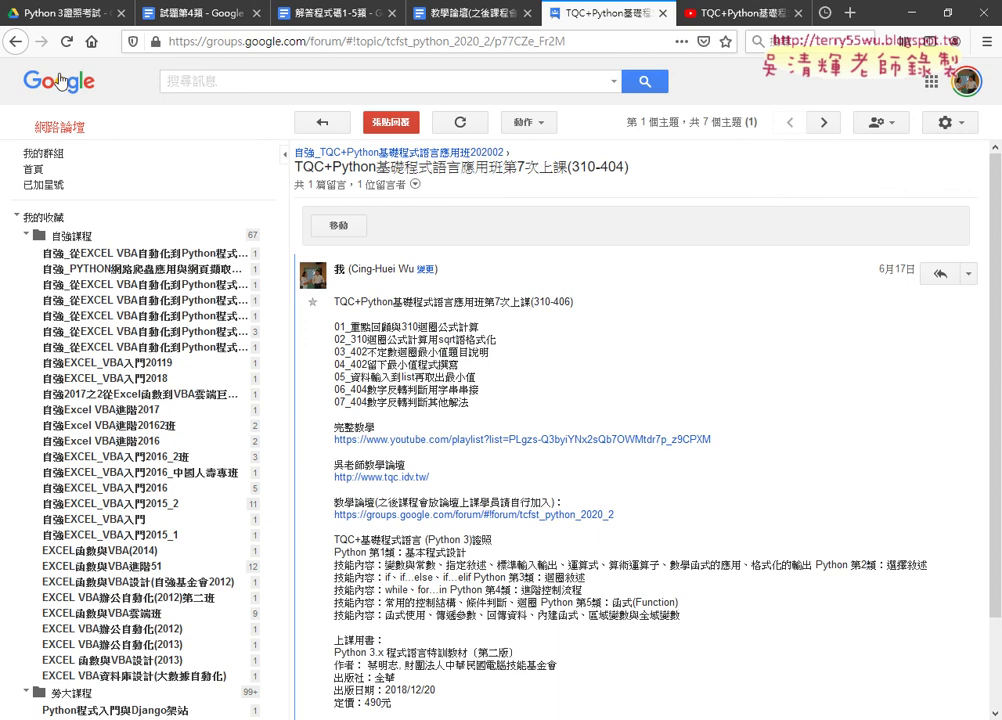
Reopen the 7th-lesson post, mark '310迴圈公式計算', and go to the answer-code document.
{"action": "left_click", "coordinate": [15, 42]}
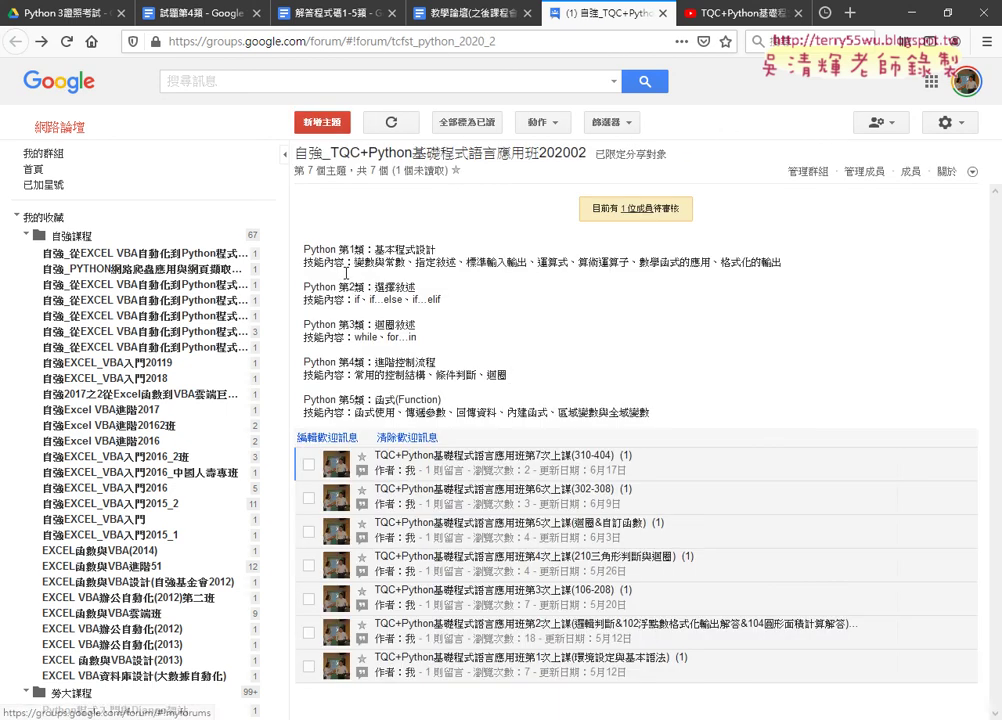
{"action": "left_click", "coordinate": [567, 466]}
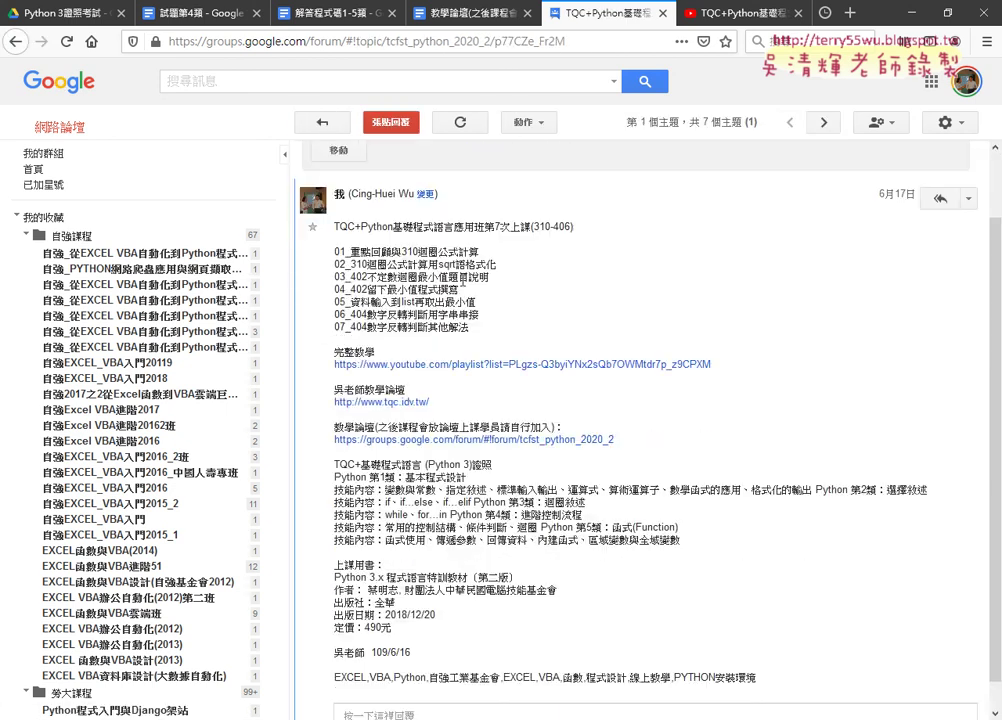
{"action": "left_click_drag", "start_coordinate": [402, 252], "coordinate": [481, 253]}
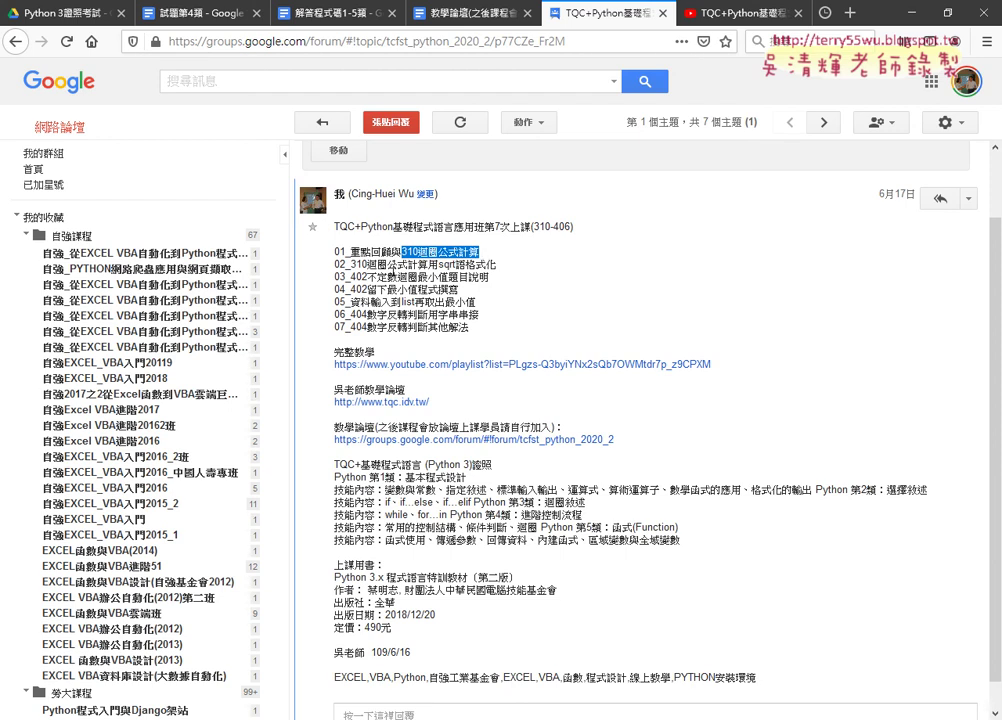
{"action": "left_click", "coordinate": [320, 13]}
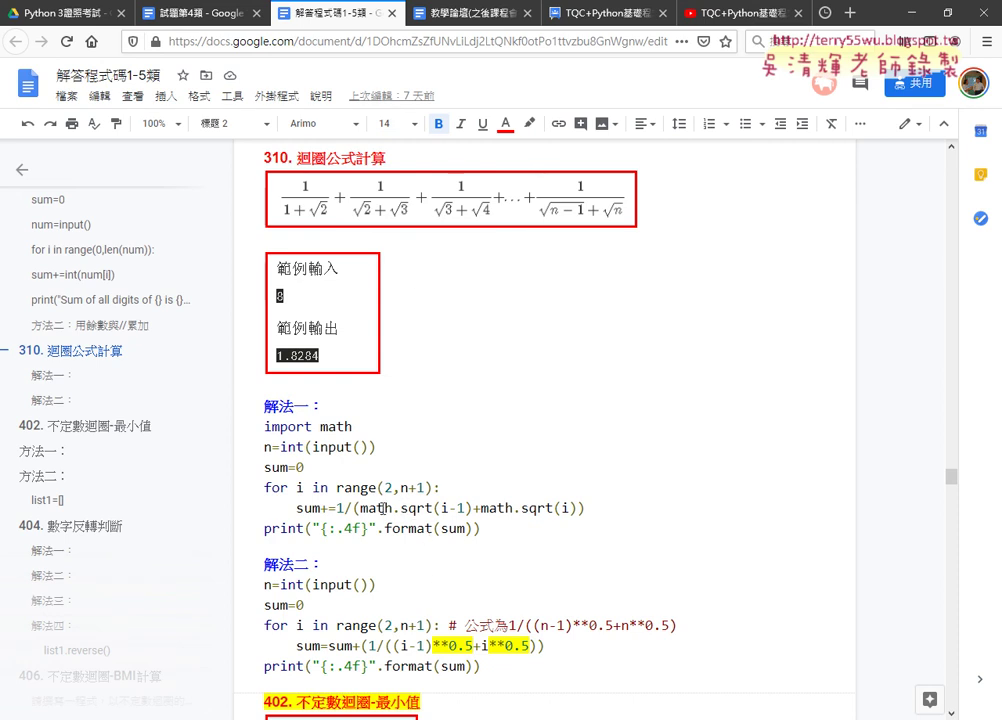
Highlight the import math line of 310's first solution in yellow.
{"action": "left_click_drag", "start_coordinate": [361, 508], "coordinate": [433, 510]}
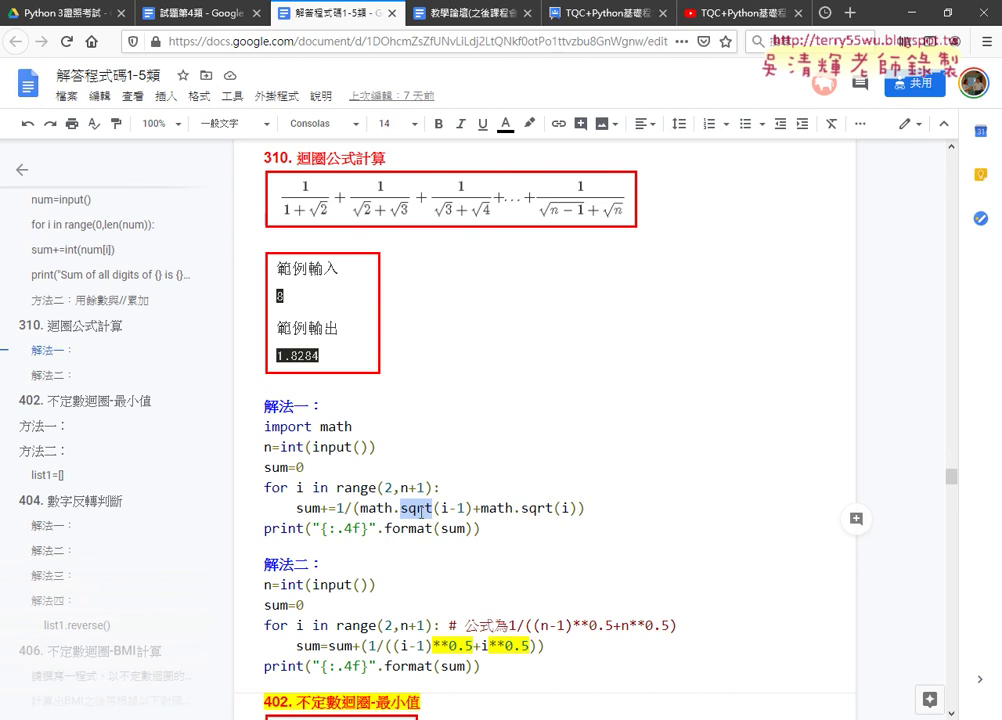
{"action": "left_click_drag", "start_coordinate": [355, 426], "coordinate": [264, 426]}
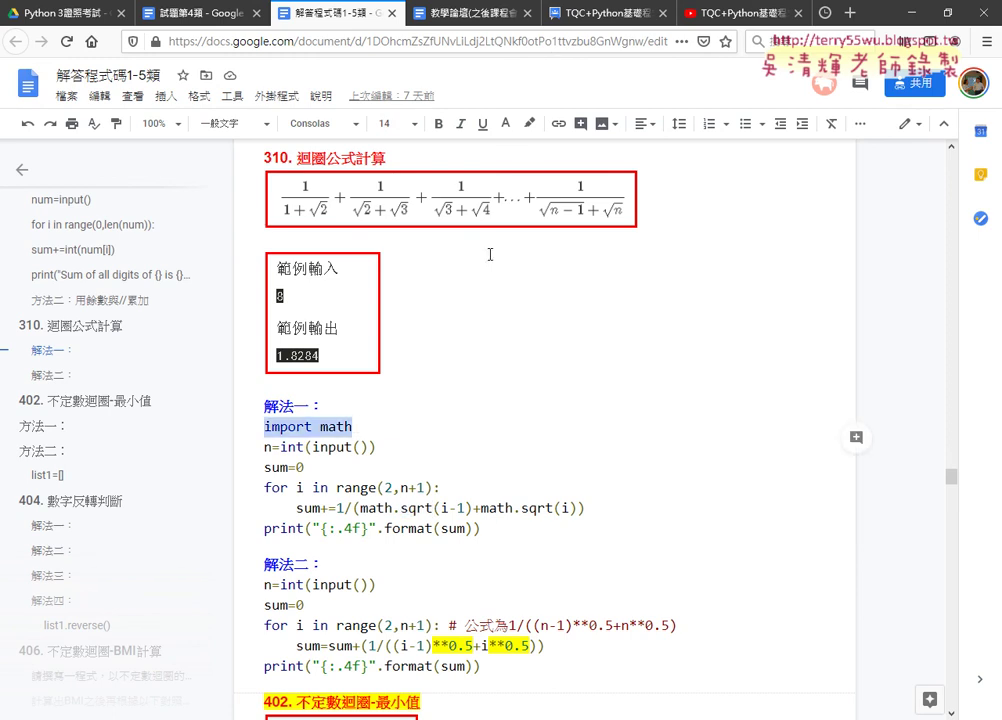
{"action": "left_click", "coordinate": [529, 123]}
{"action": "left_click", "coordinate": [585, 178]}
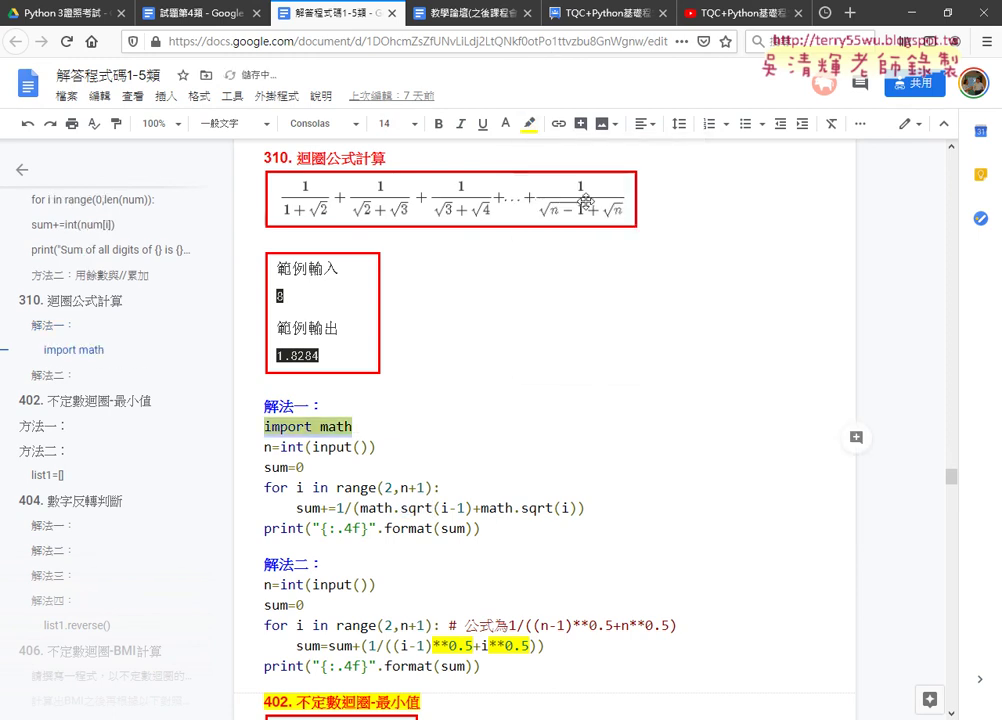
{"action": "left_click", "coordinate": [400, 461]}
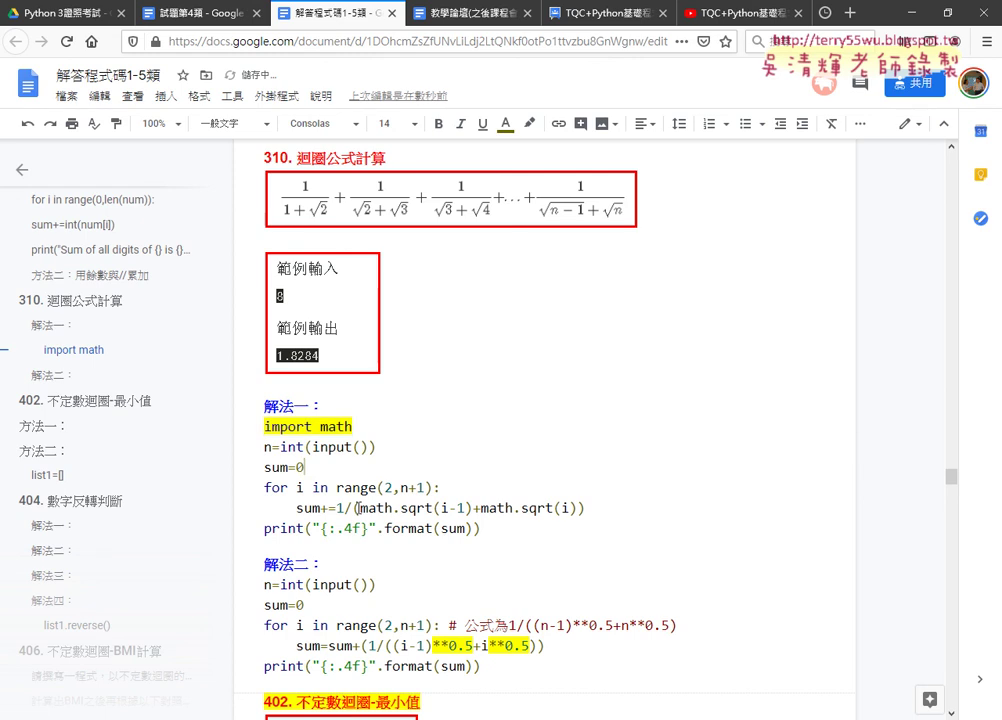
Highlight math.sqrt in the sum line yellow, then return to the 7th-lesson forum post.
{"action": "mouse_move", "coordinate": [360, 508]}
{"action": "left_mouse_down"}
{"action": "mouse_move", "coordinate": [466, 508]}
{"action": "mouse_move", "coordinate": [473, 535]}
{"action": "left_mouse_up"}
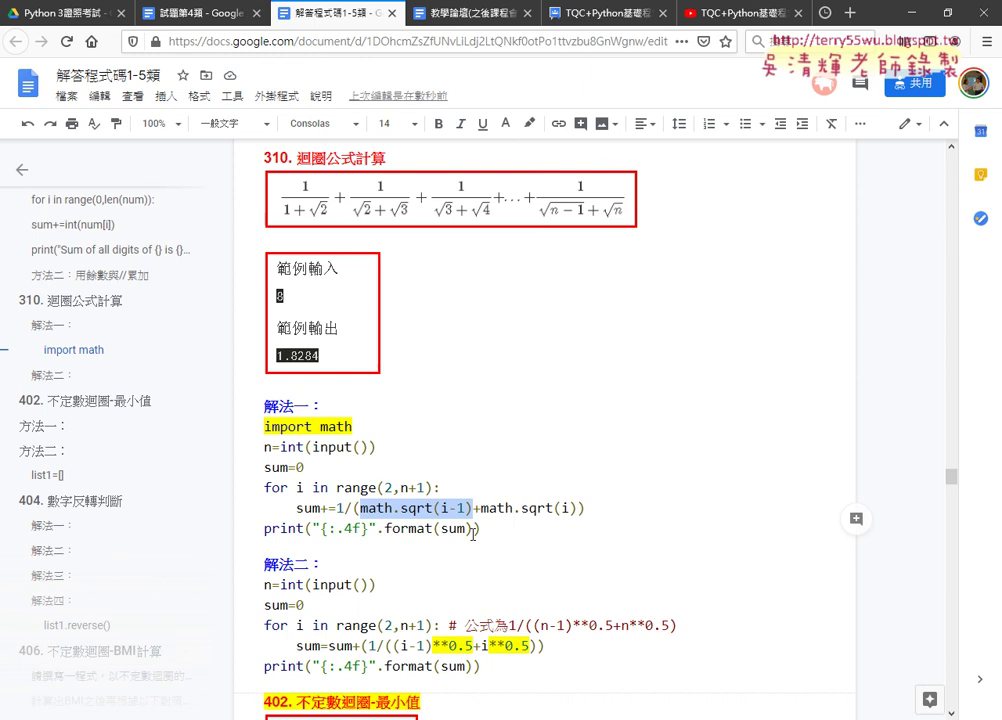
{"action": "scroll", "coordinate": [464, 525], "scroll_direction": "down", "scroll_amount": 2}
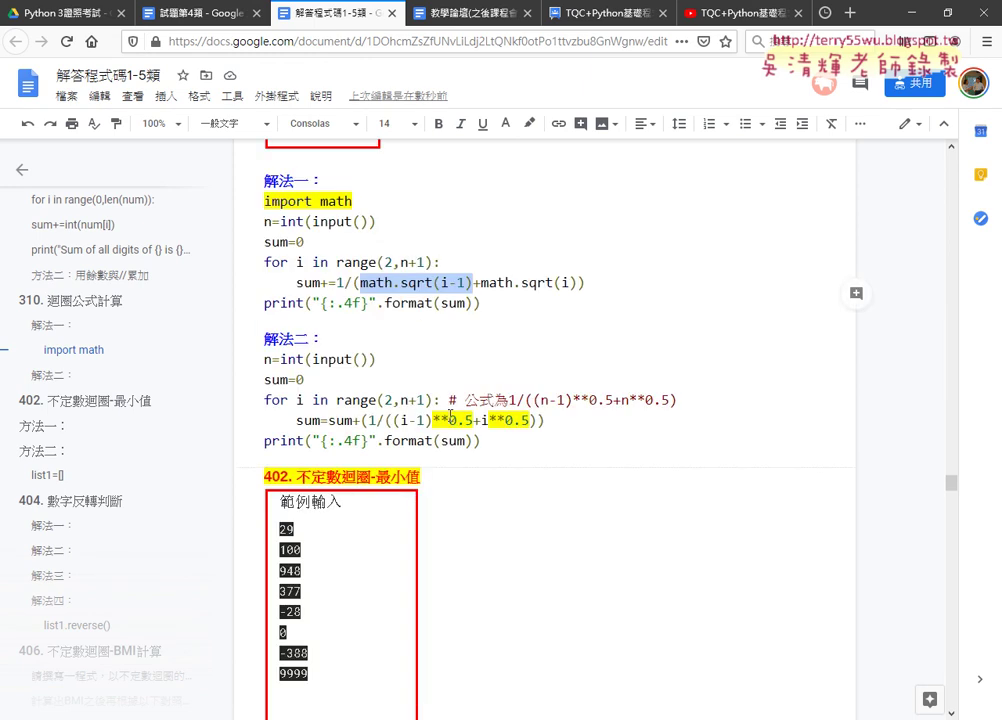
{"action": "left_click_drag", "start_coordinate": [432, 421], "coordinate": [472, 422]}
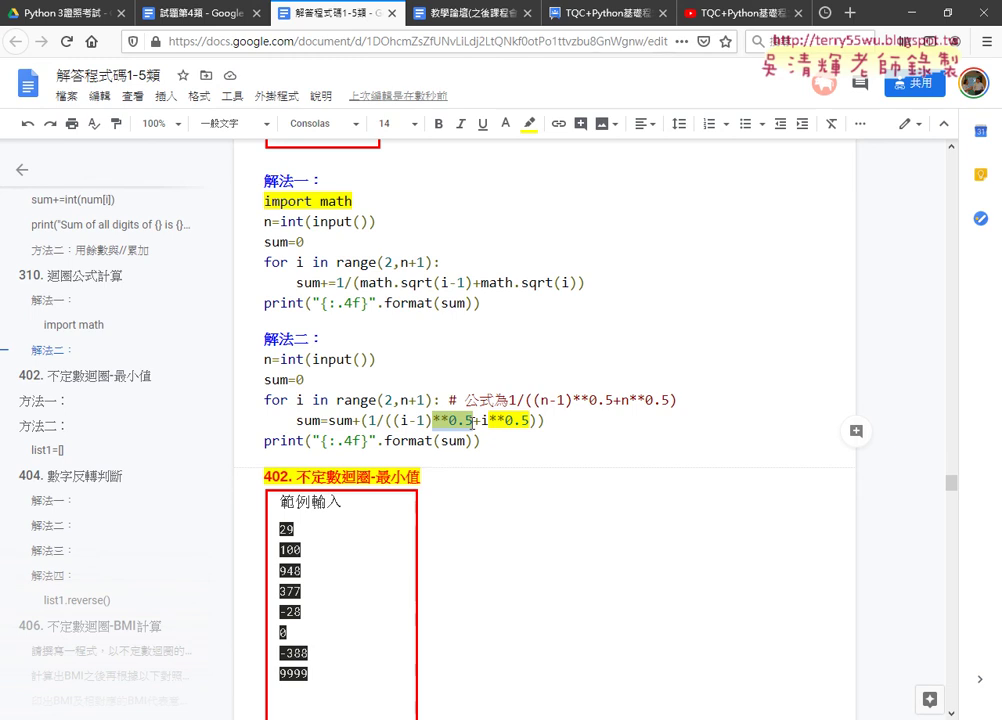
{"action": "left_click_drag", "start_coordinate": [360, 283], "coordinate": [432, 284]}
{"action": "left_click", "coordinate": [530, 123]}
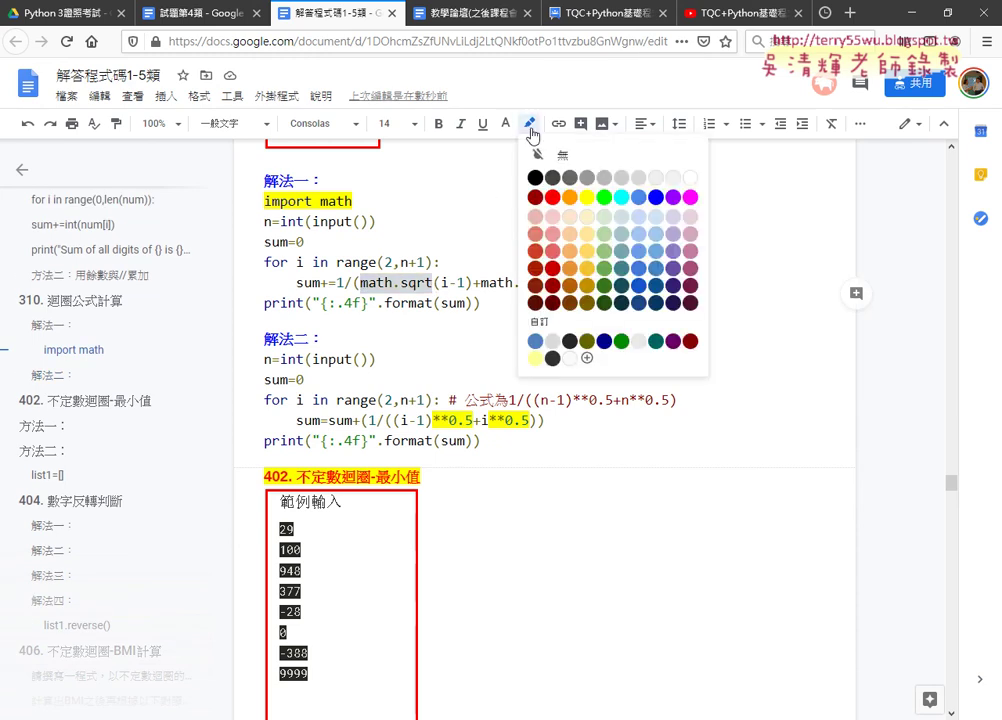
{"action": "left_click", "coordinate": [587, 197]}
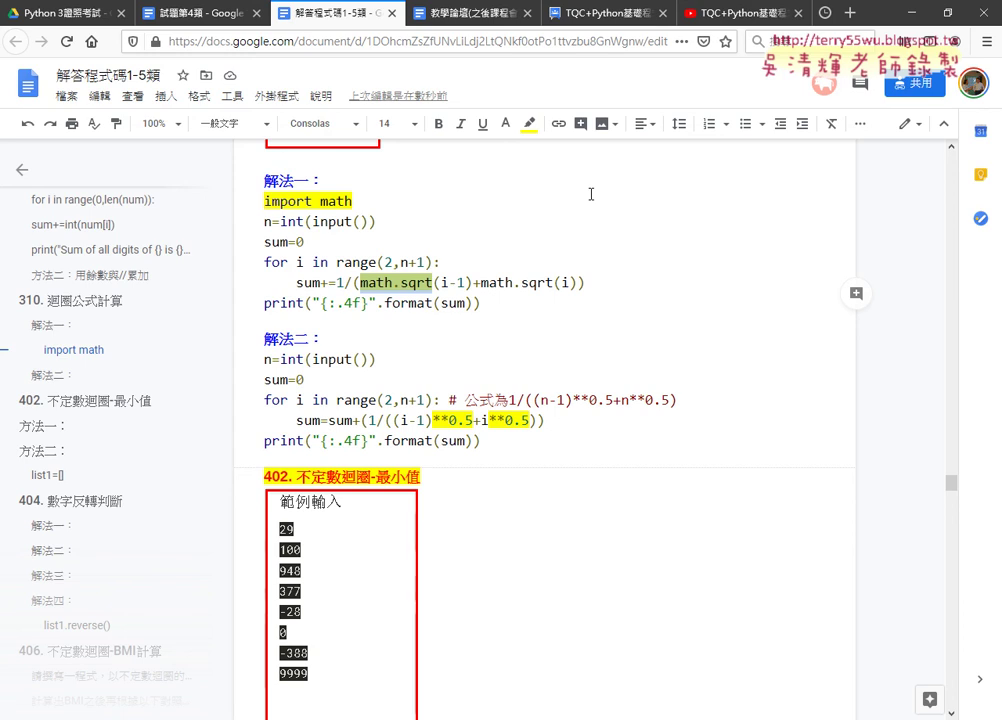
{"action": "left_click", "coordinate": [617, 21]}
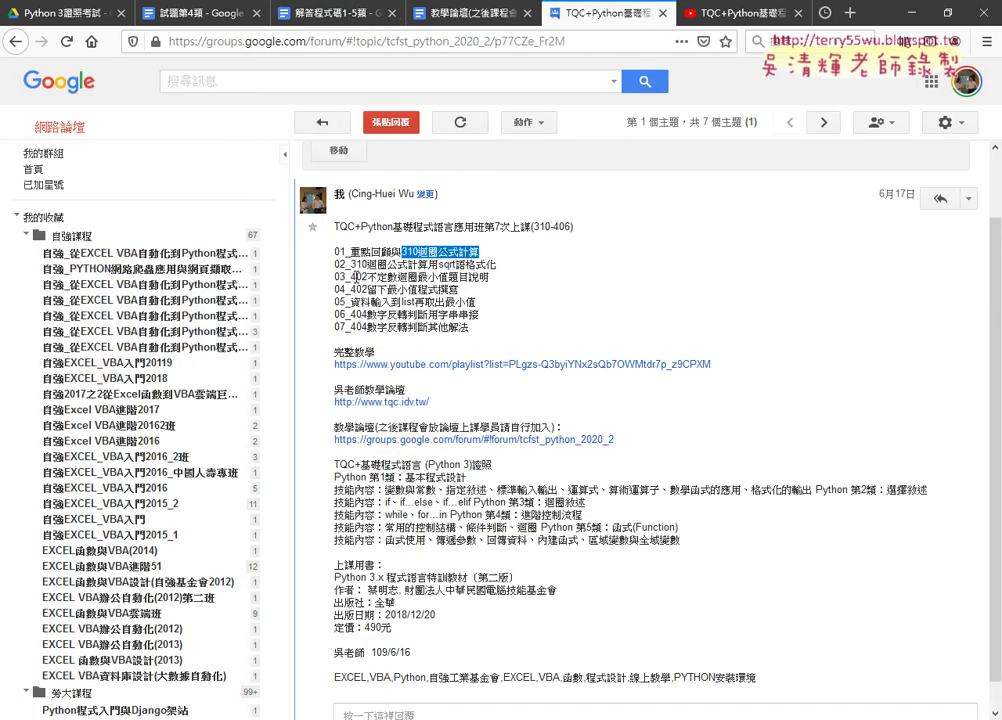
Select '不定數迴圈' on the 03_402 line of the lesson outline.
{"action": "left_click_drag", "start_coordinate": [350, 277], "coordinate": [418, 277]}
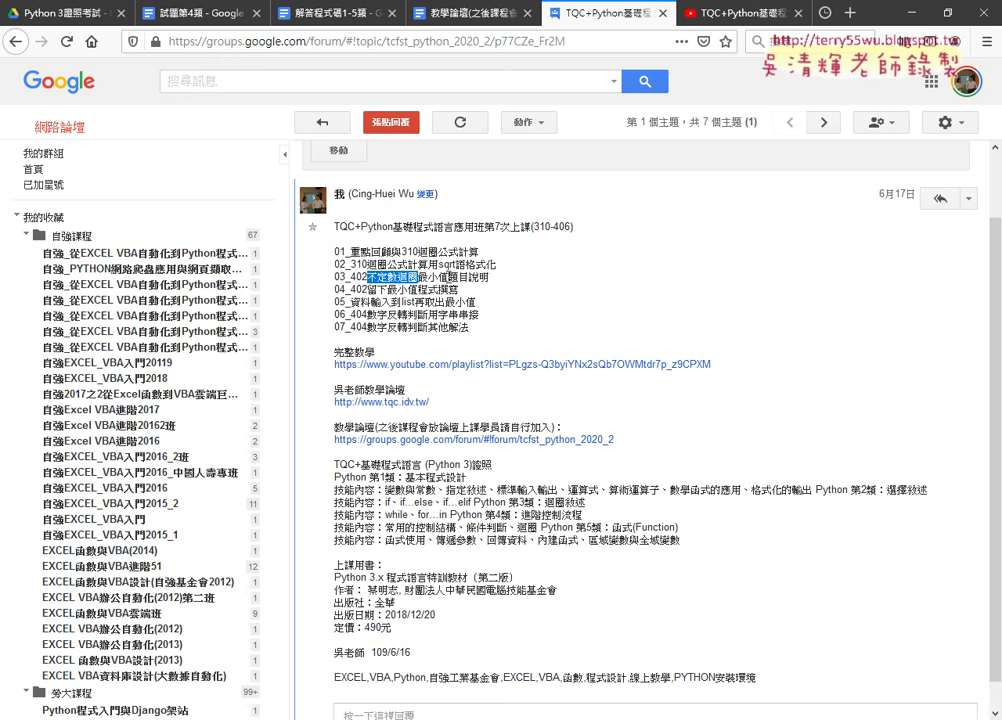
Mark '最小值' on line 03, then bring up the answer-code document at problem 402.
{"action": "double_click", "coordinate": [435, 277]}
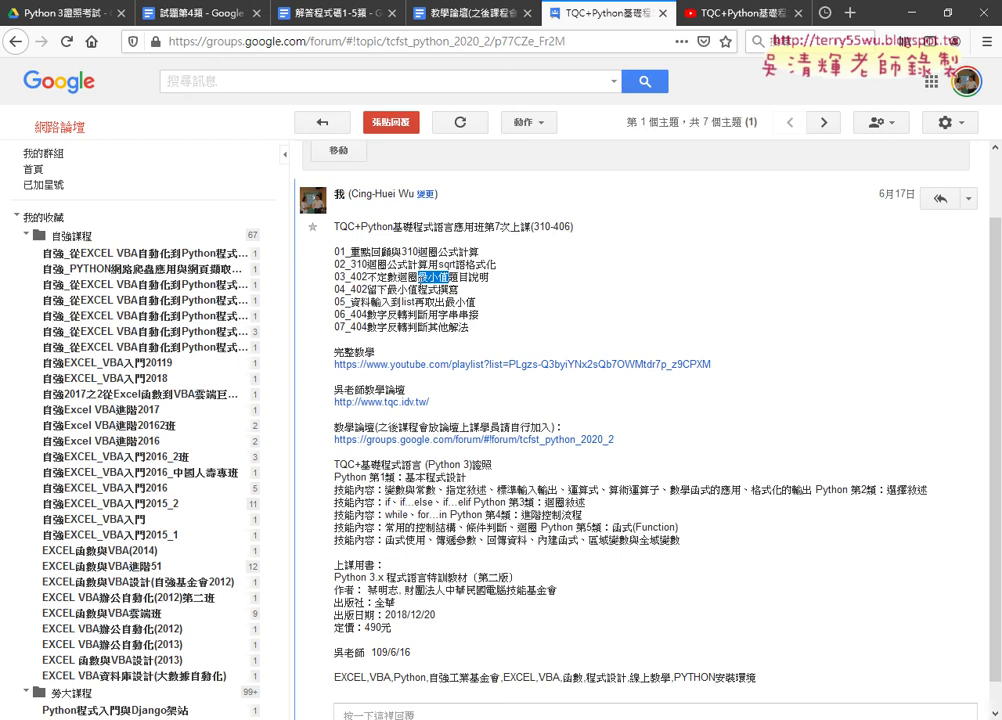
{"action": "left_click", "coordinate": [334, 19]}
Point out the 402 heading, the while 1: loop and the a==9999 exit condition in 方法一.
{"action": "scroll", "coordinate": [417, 287], "scroll_direction": "down", "scroll_amount": 3}
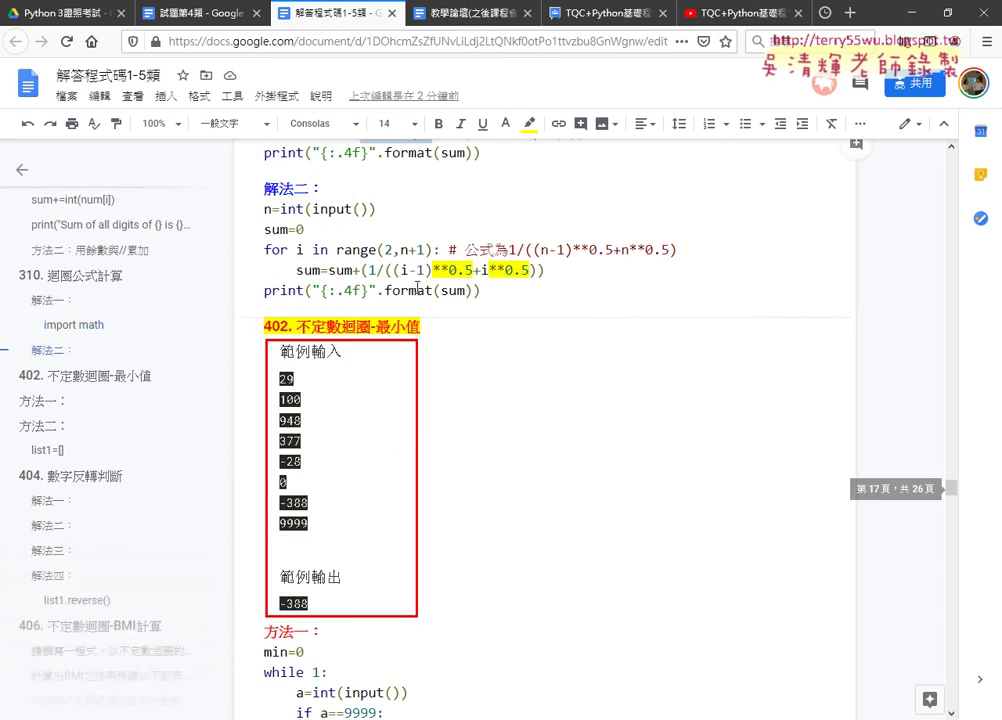
{"action": "scroll", "coordinate": [417, 287], "scroll_direction": "up", "scroll_amount": 2}
{"action": "scroll", "coordinate": [397, 209], "scroll_direction": "up", "scroll_amount": 1}
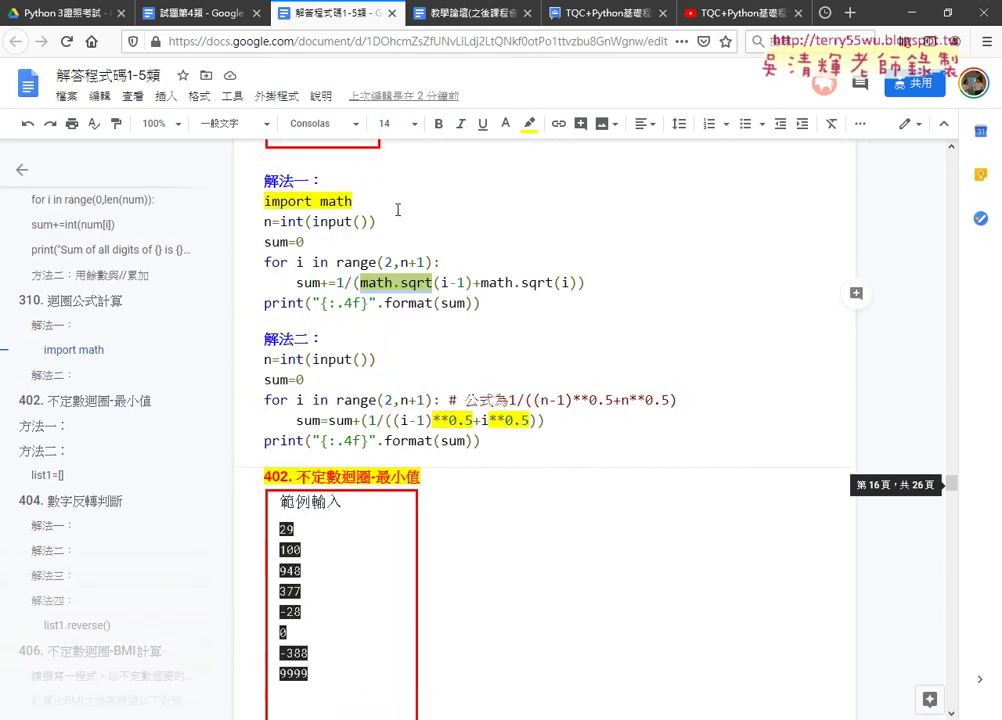
{"action": "scroll", "coordinate": [397, 209], "scroll_direction": "down", "scroll_amount": 2}
{"action": "scroll", "coordinate": [397, 209], "scroll_direction": "down", "scroll_amount": 3}
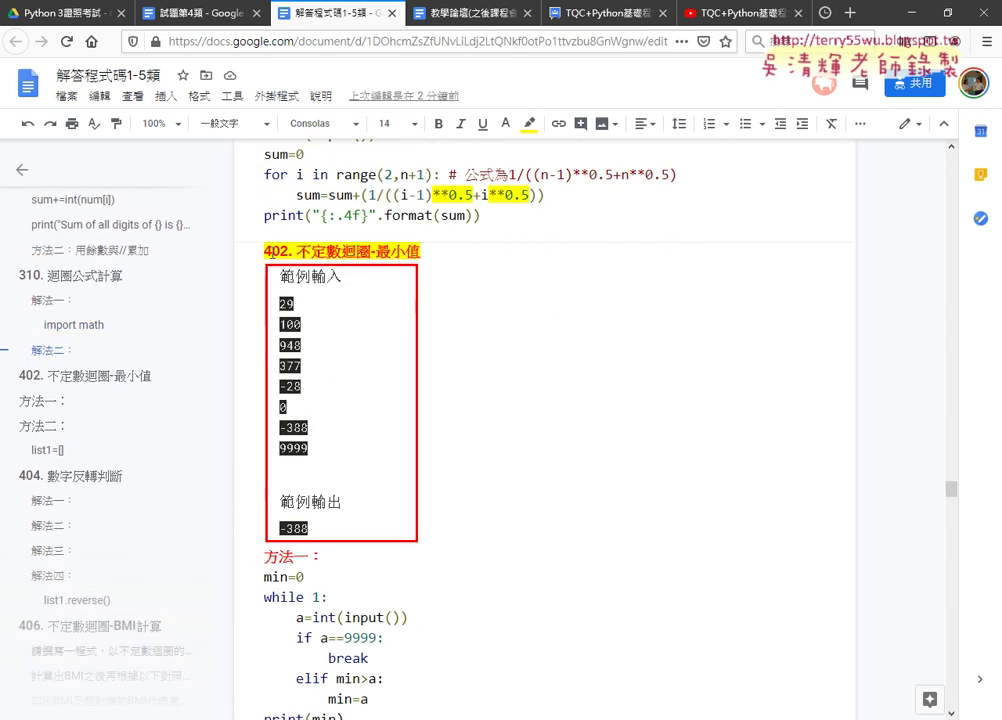
{"action": "left_click_drag", "start_coordinate": [268, 252], "coordinate": [372, 256]}
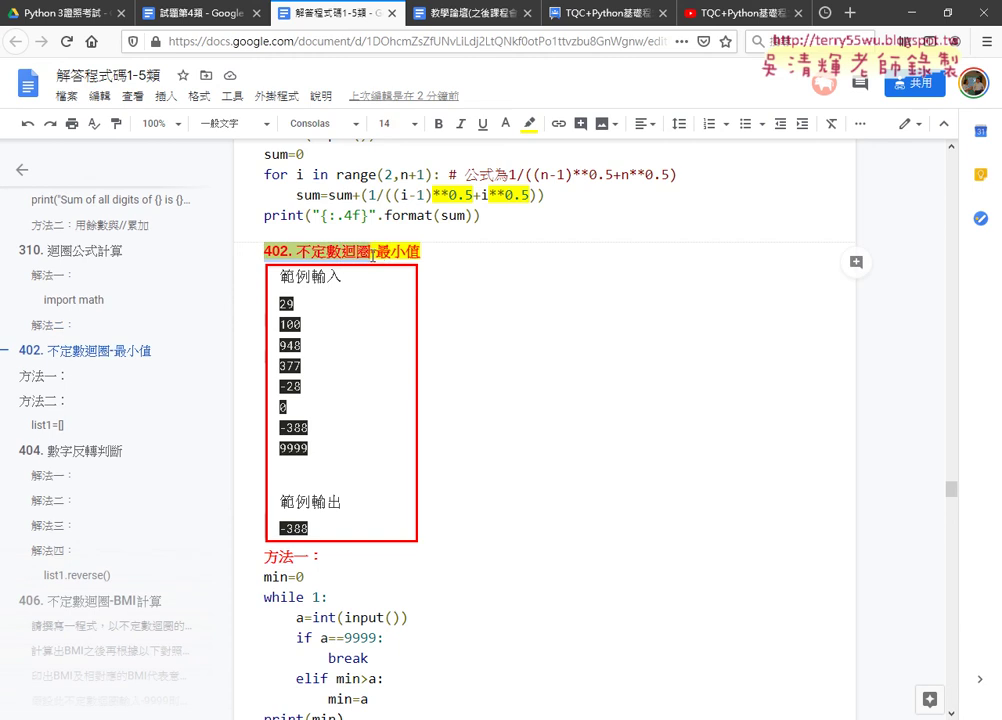
{"action": "scroll", "coordinate": [559, 286], "scroll_direction": "down", "scroll_amount": 3}
{"action": "scroll", "coordinate": [562, 288], "scroll_direction": "down", "scroll_amount": 2}
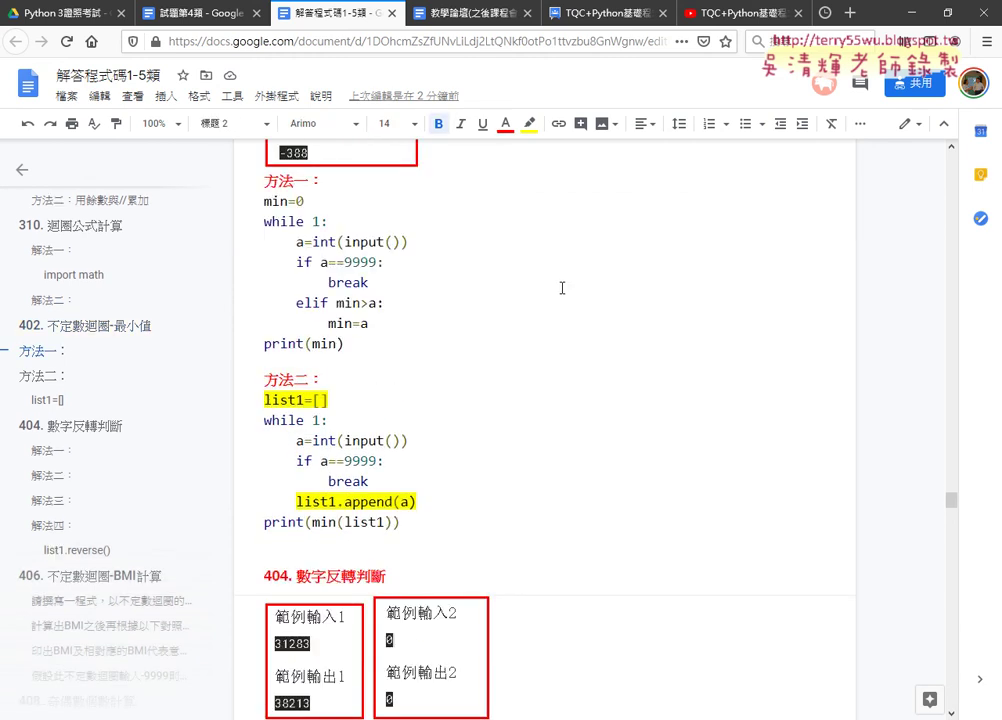
{"action": "scroll", "coordinate": [562, 288], "scroll_direction": "up", "scroll_amount": 1}
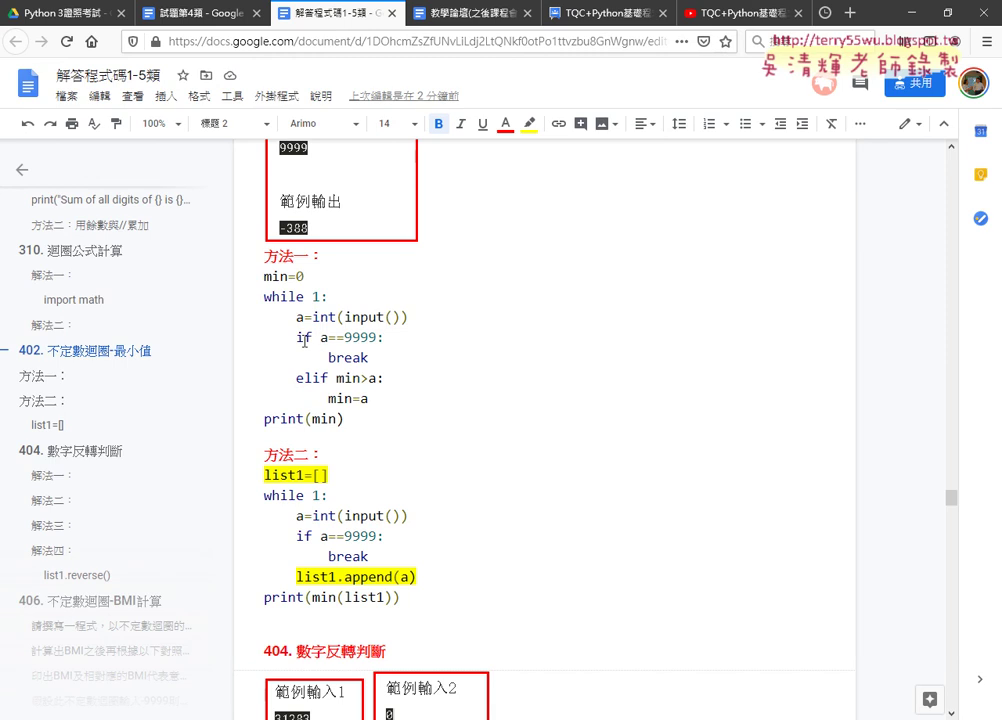
{"action": "left_click_drag", "start_coordinate": [321, 338], "coordinate": [384, 338]}
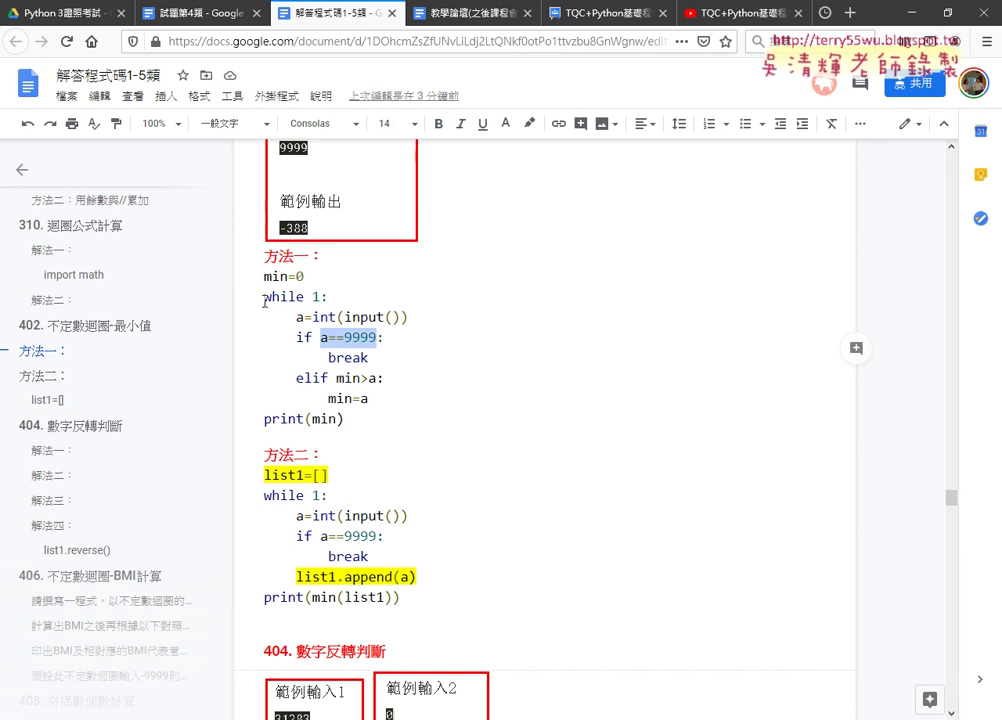
{"action": "left_click_drag", "start_coordinate": [265, 297], "coordinate": [327, 297]}
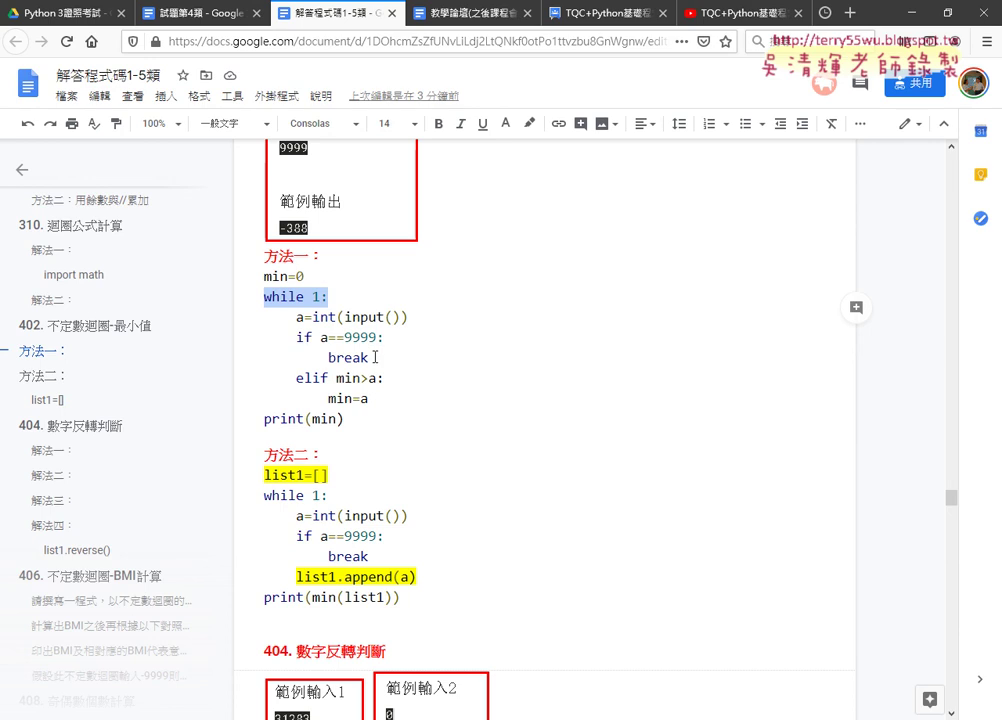
{"action": "left_click_drag", "start_coordinate": [320, 338], "coordinate": [376, 343]}
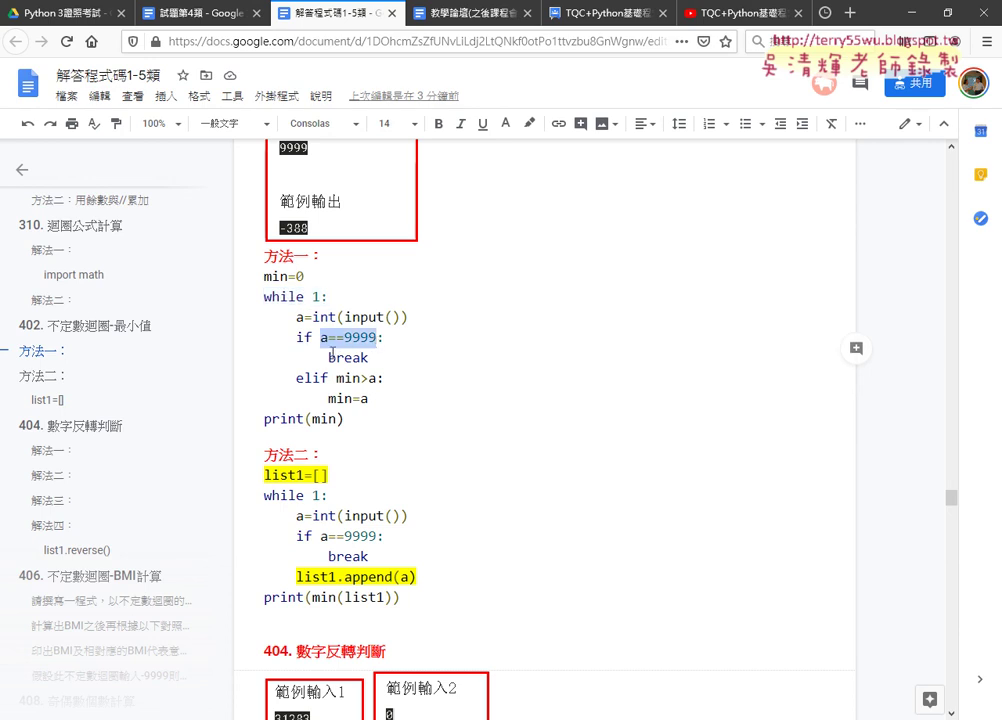
Highlight while 1: and break in yellow.
{"action": "left_click_drag", "start_coordinate": [263, 297], "coordinate": [328, 297]}
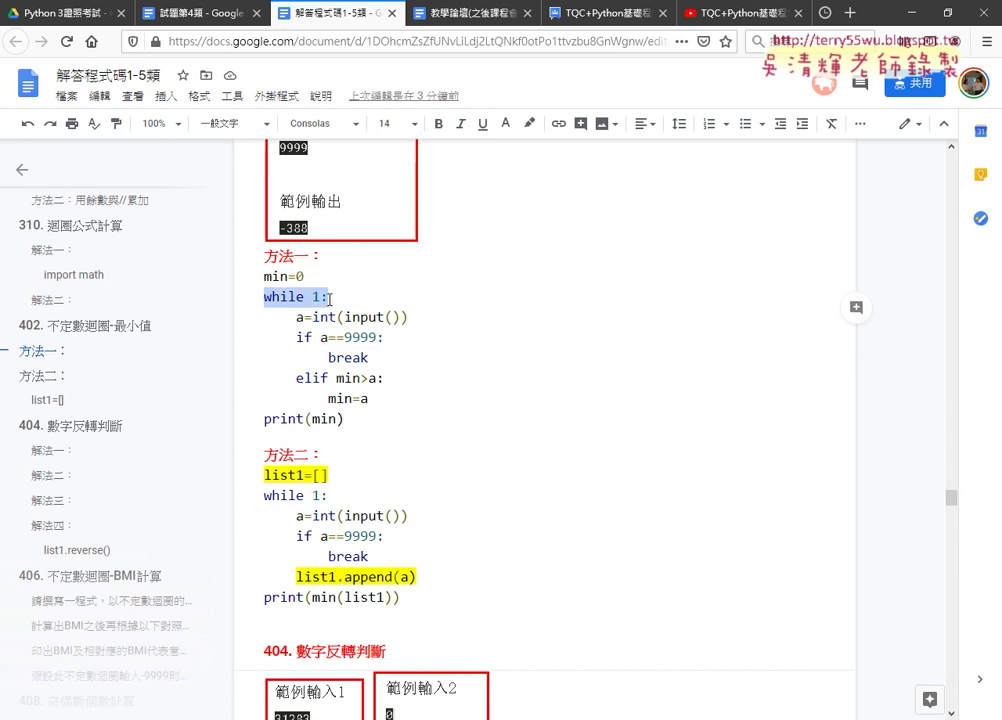
{"action": "left_click", "coordinate": [530, 124]}
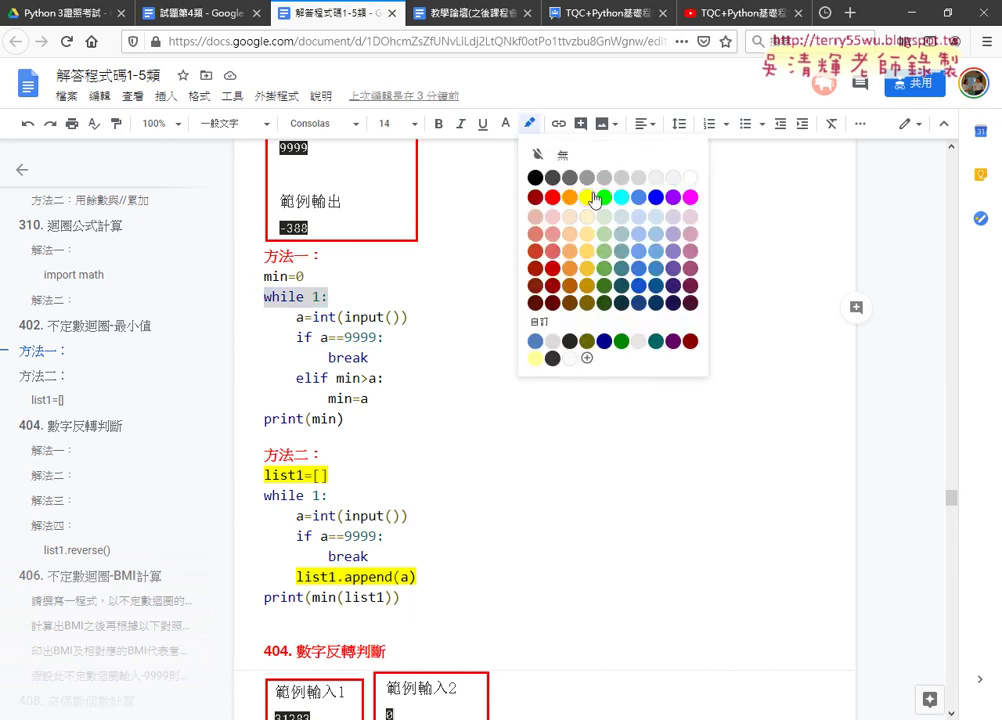
{"action": "left_click", "coordinate": [604, 237]}
{"action": "left_click_drag", "start_coordinate": [331, 355], "coordinate": [368, 357]}
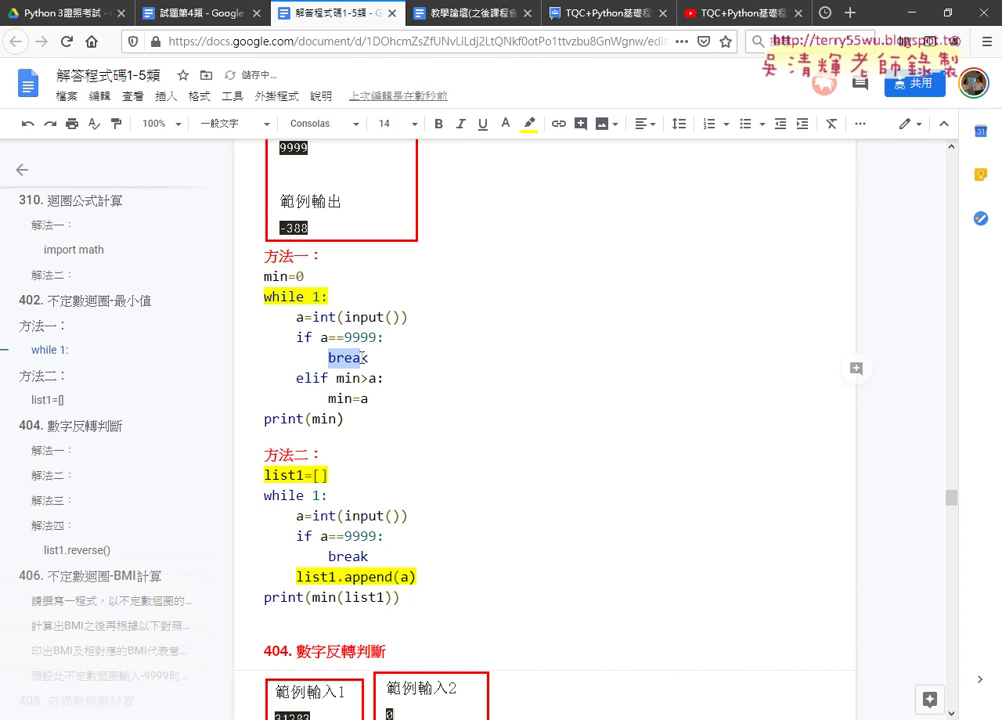
{"action": "left_click", "coordinate": [528, 124]}
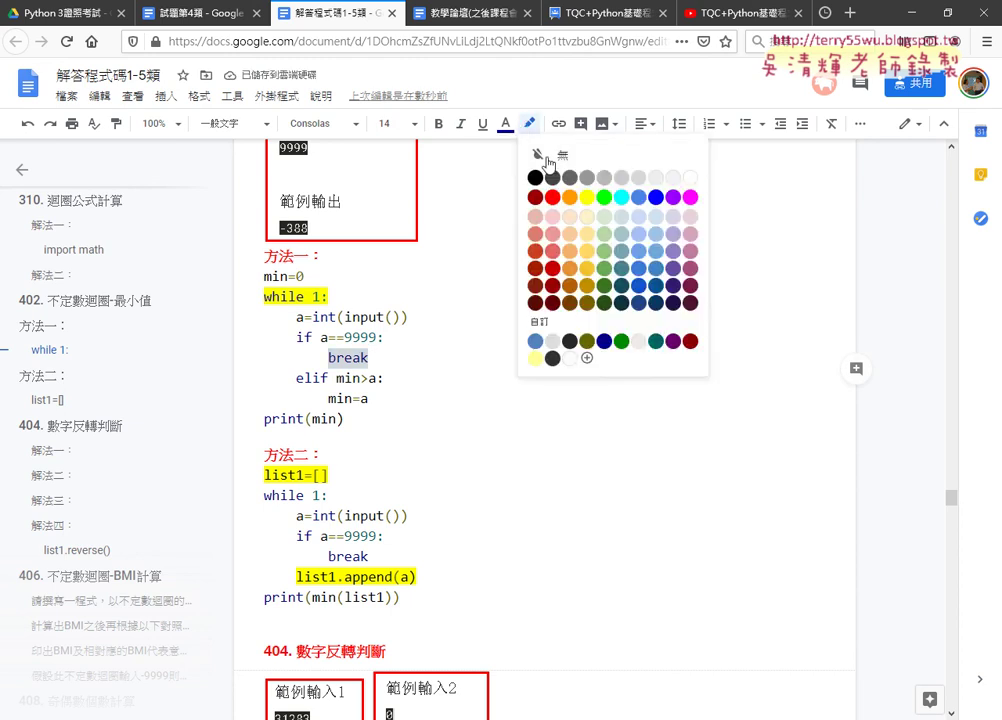
{"action": "left_click", "coordinate": [587, 198]}
{"action": "left_click", "coordinate": [402, 359]}
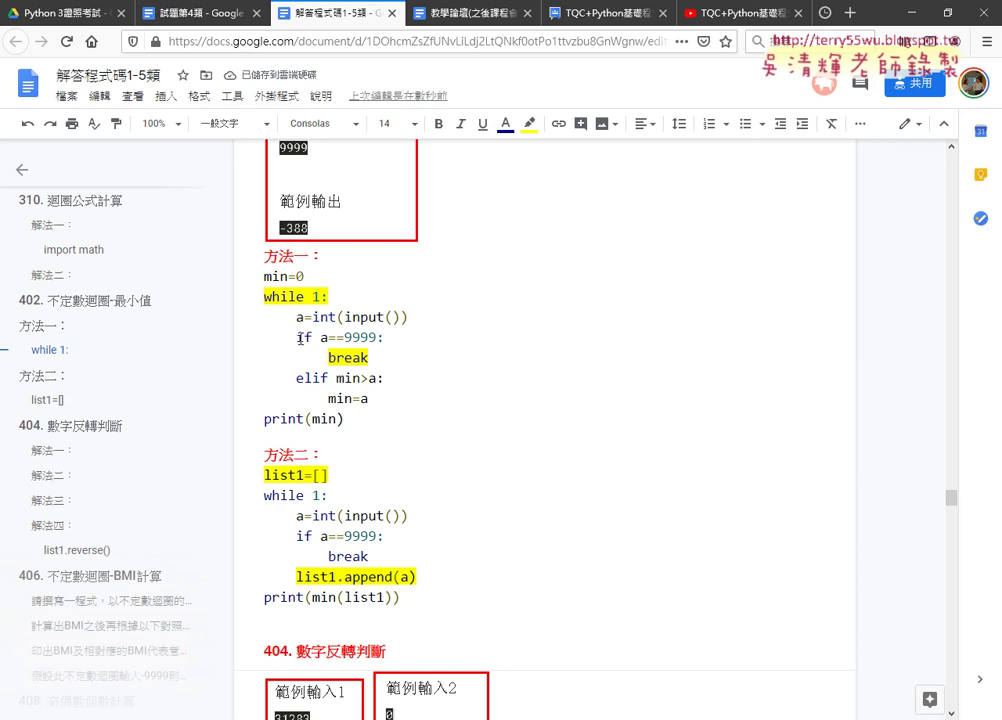
Highlight the if a==9999: line in orange, then point out the condition and elif keyword.
{"action": "left_click_drag", "start_coordinate": [297, 338], "coordinate": [392, 339]}
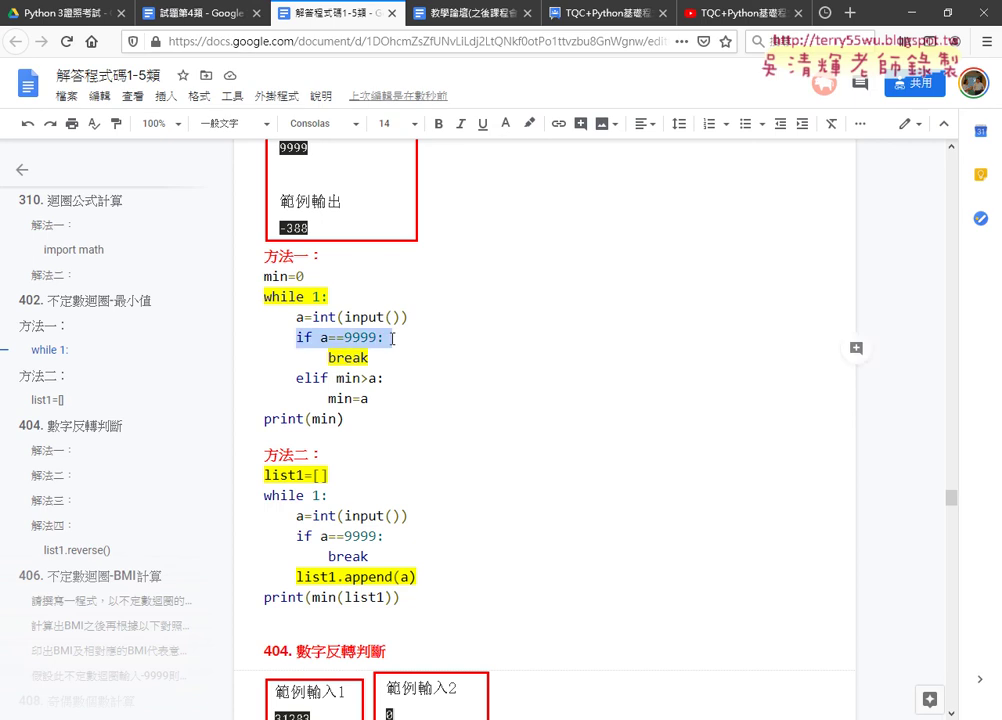
{"action": "left_click", "coordinate": [529, 123]}
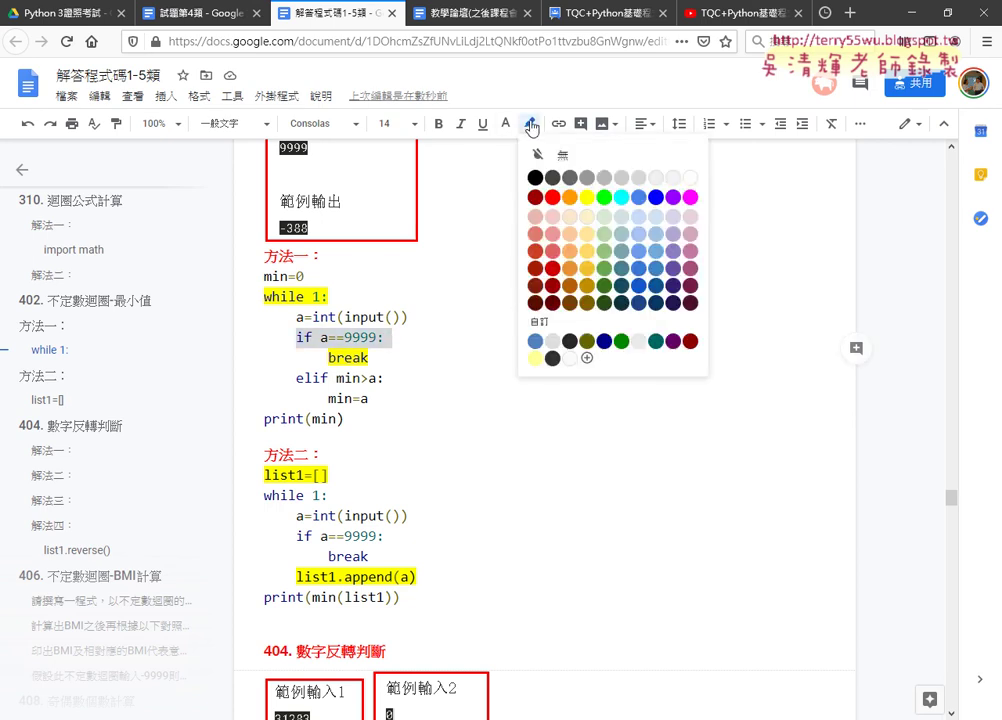
{"action": "left_click", "coordinate": [570, 205]}
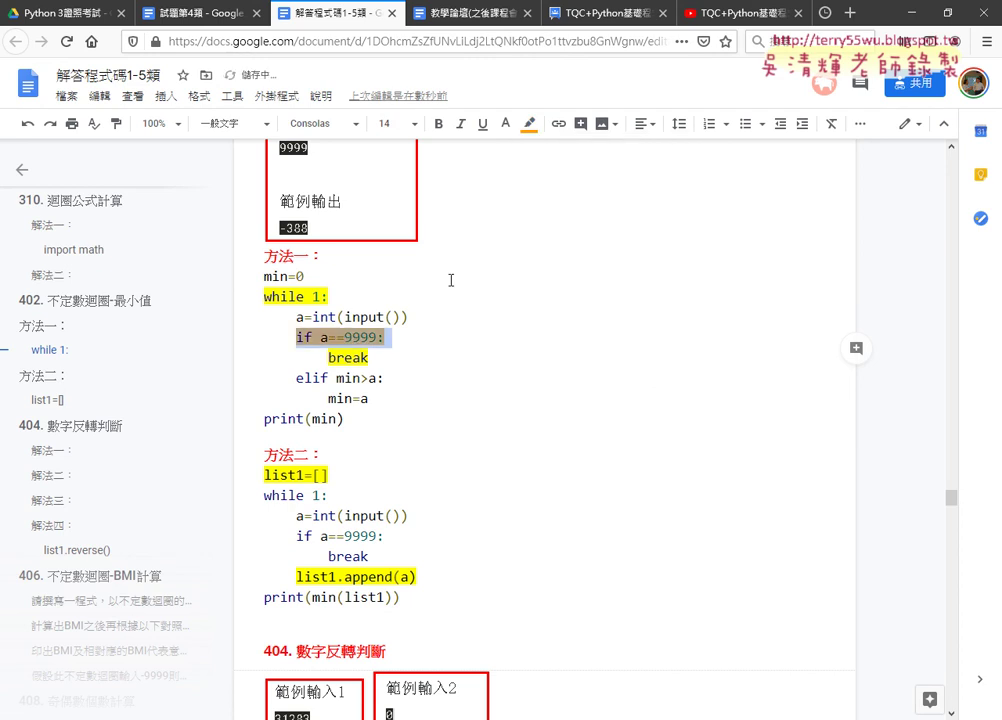
{"action": "triple_click", "coordinate": [293, 340]}
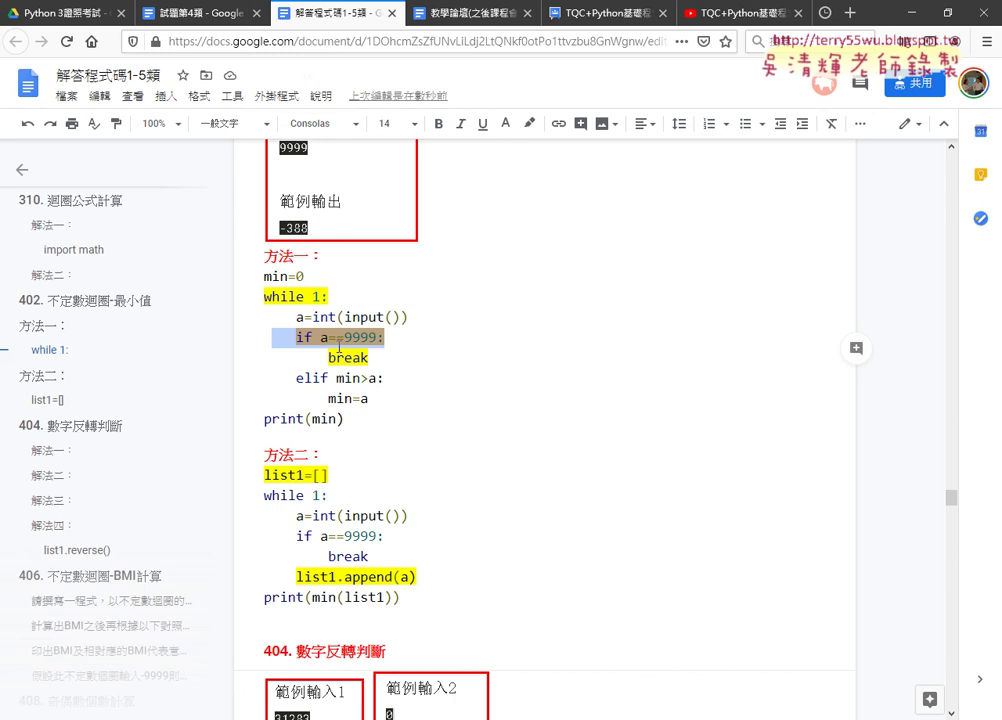
{"action": "left_click_drag", "start_coordinate": [322, 337], "coordinate": [380, 337]}
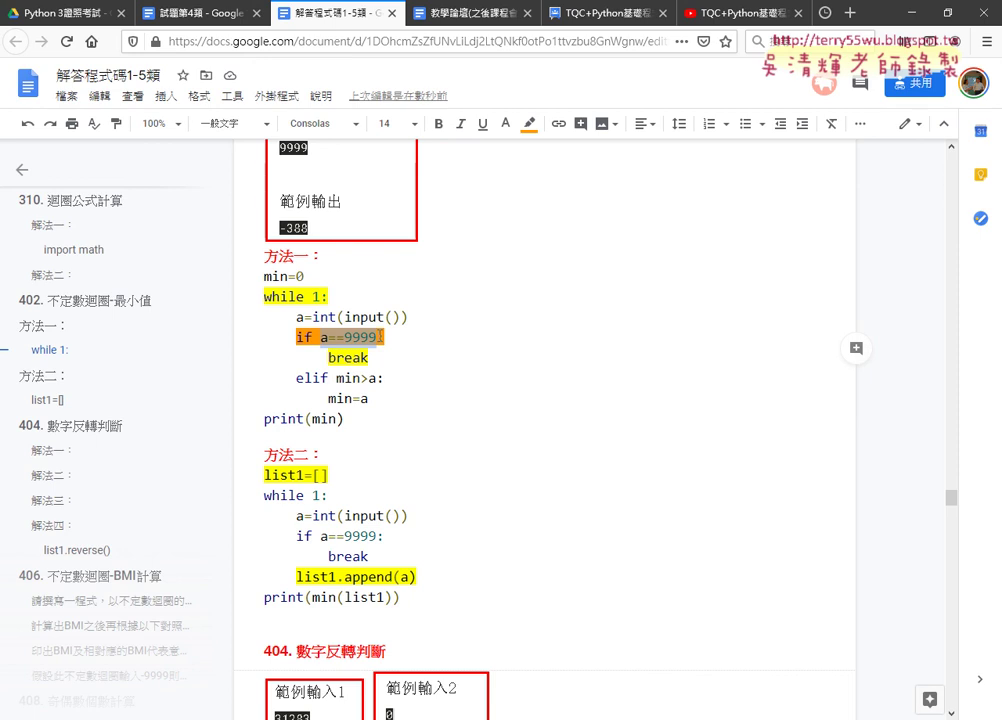
{"action": "left_click", "coordinate": [370, 358]}
{"action": "left_click", "coordinate": [293, 380]}
{"action": "left_click_drag", "start_coordinate": [293, 380], "coordinate": [330, 375]}
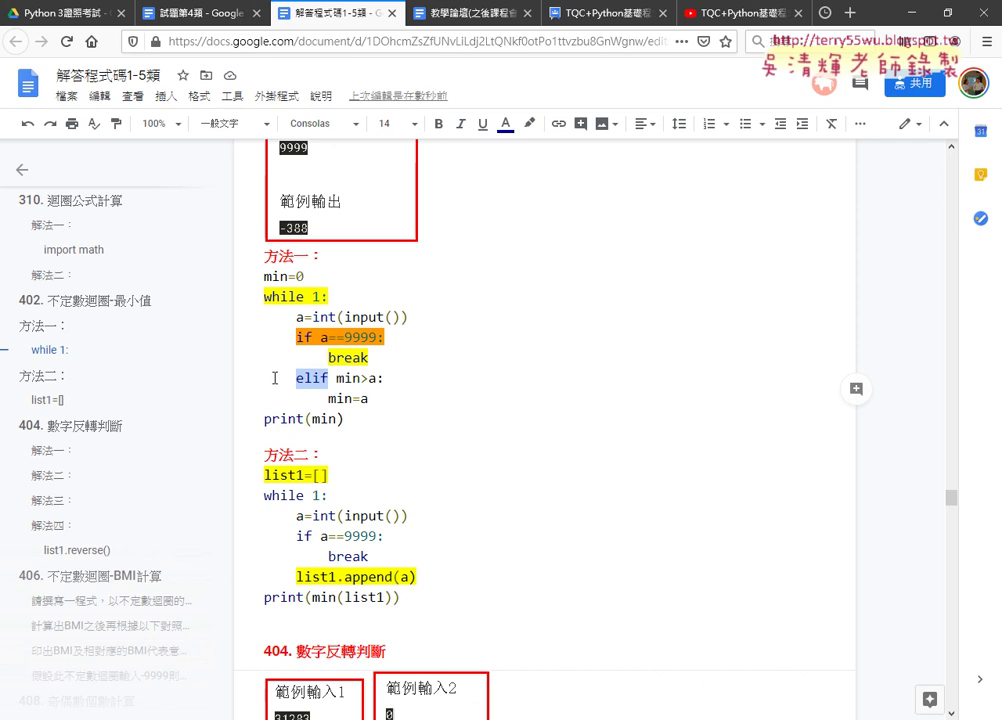
{"action": "left_click_drag", "start_coordinate": [336, 378], "coordinate": [379, 385]}
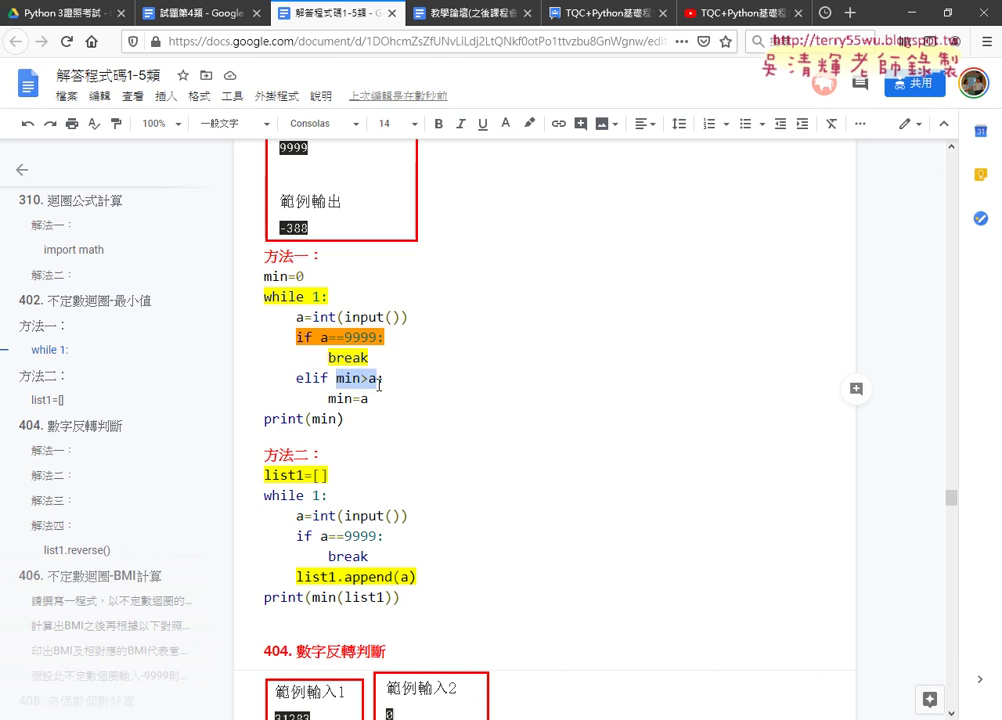
{"action": "left_click", "coordinate": [347, 399]}
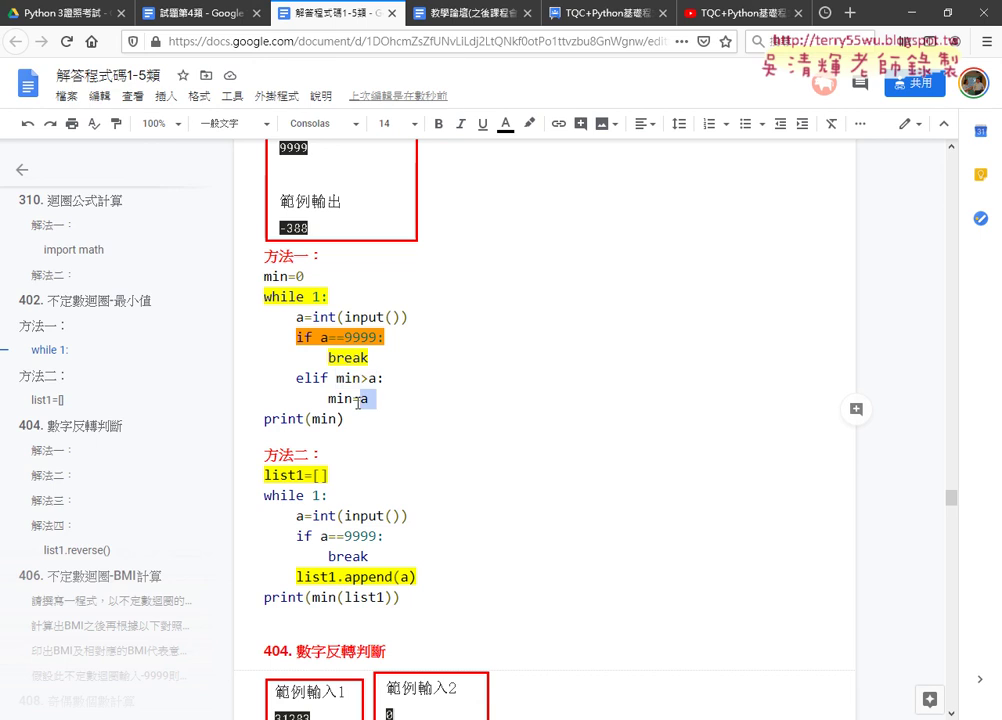
{"action": "double_click", "coordinate": [347, 399]}
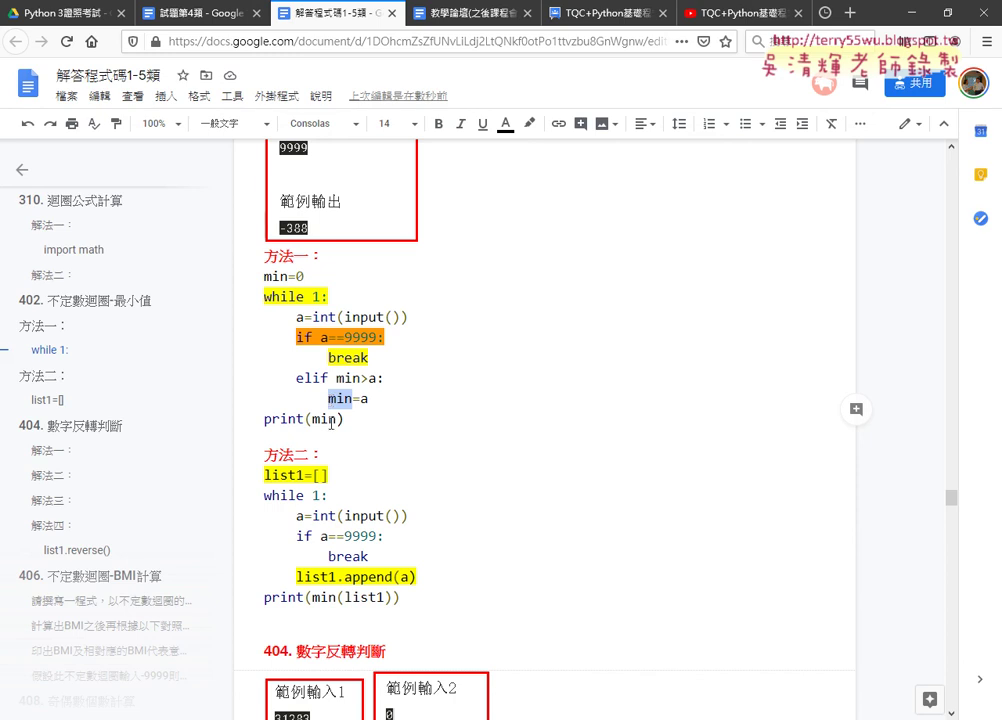
{"action": "left_click_drag", "start_coordinate": [306, 419], "coordinate": [337, 419]}
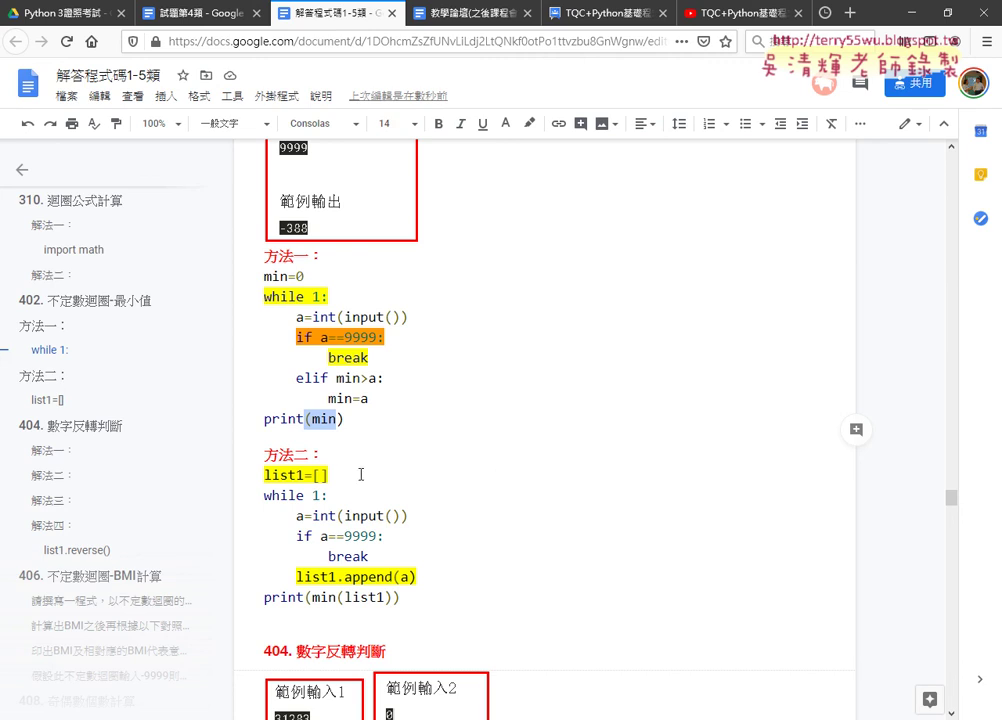
{"action": "left_click_drag", "start_coordinate": [328, 475], "coordinate": [247, 475]}
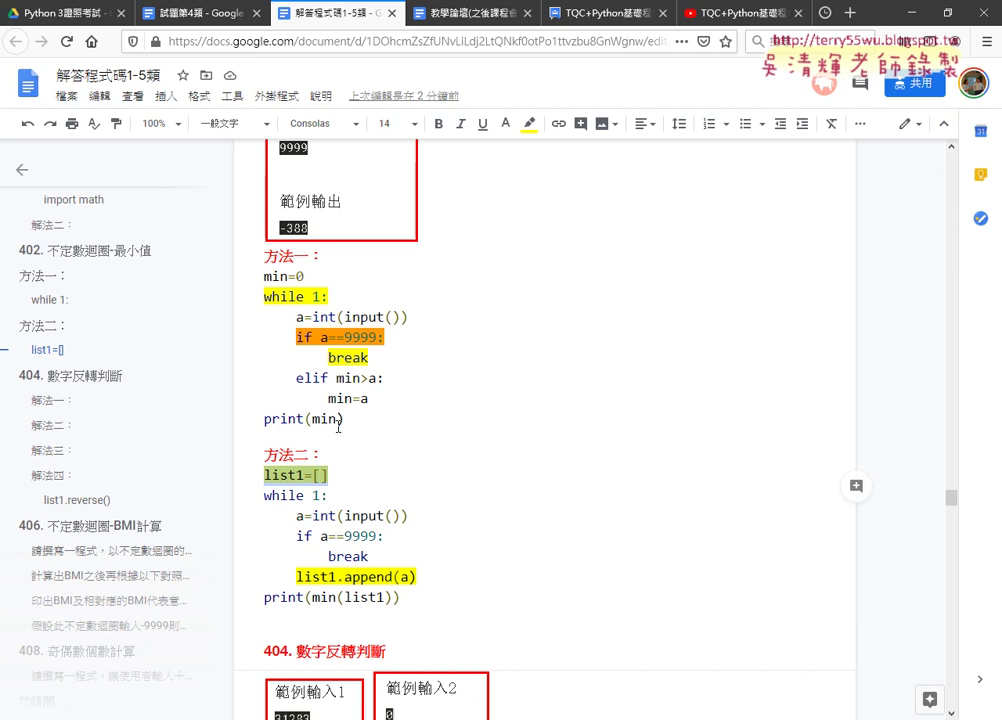
Bold the word append in 方法二's list1.append(a) line.
{"action": "left_click_drag", "start_coordinate": [264, 476], "coordinate": [303, 476]}
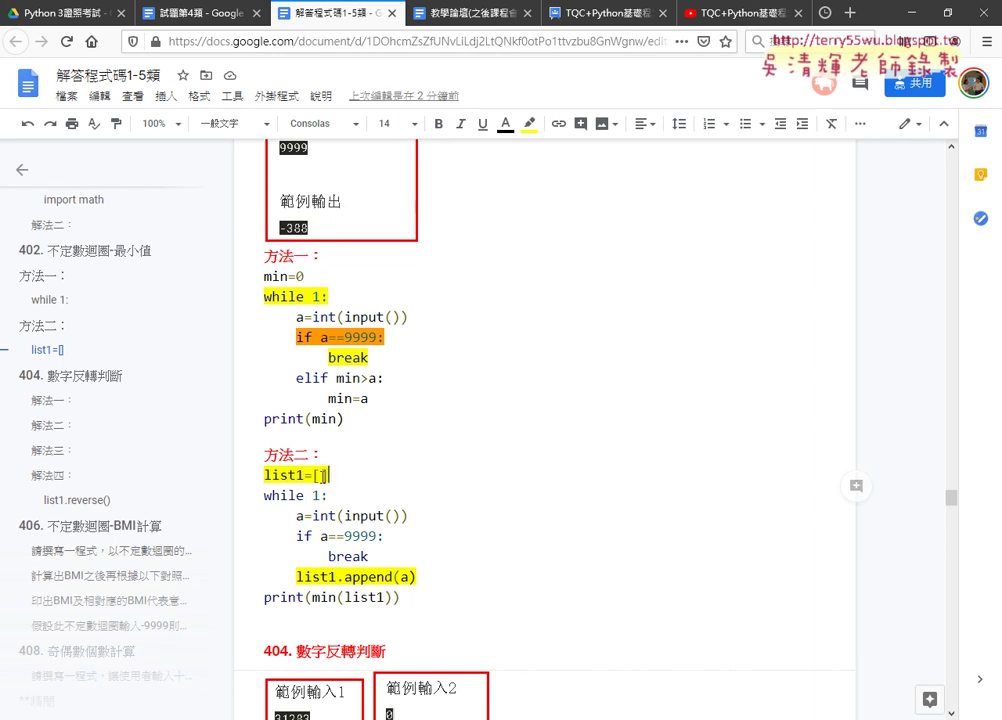
{"action": "left_click_drag", "start_coordinate": [313, 476], "coordinate": [328, 476]}
{"action": "left_click_drag", "start_coordinate": [344, 577], "coordinate": [395, 577]}
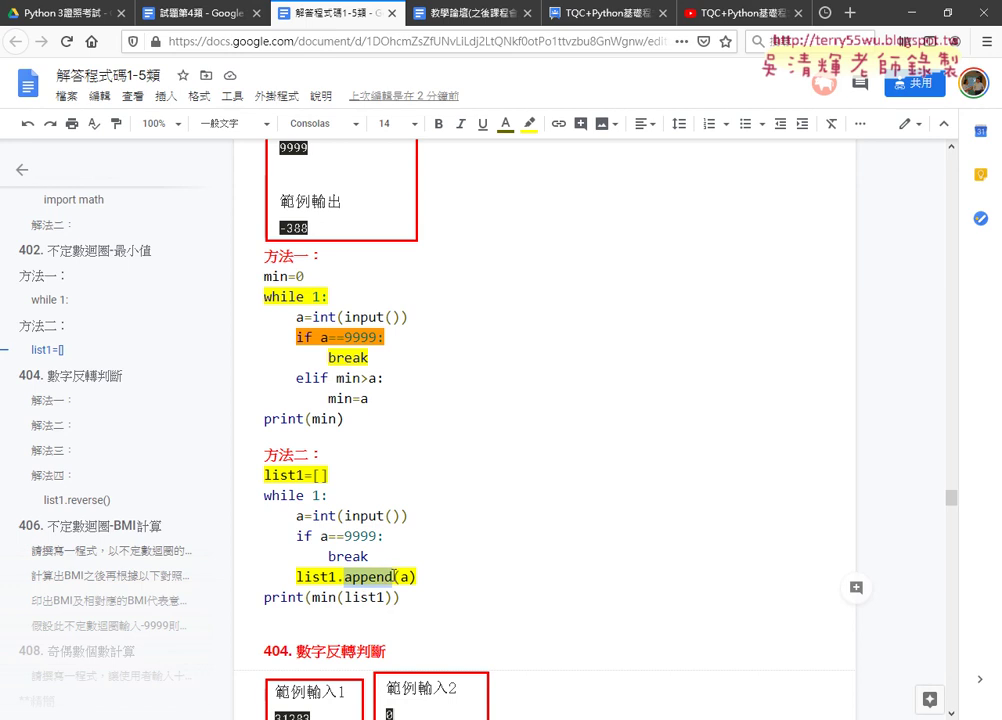
{"action": "left_click", "coordinate": [438, 124]}
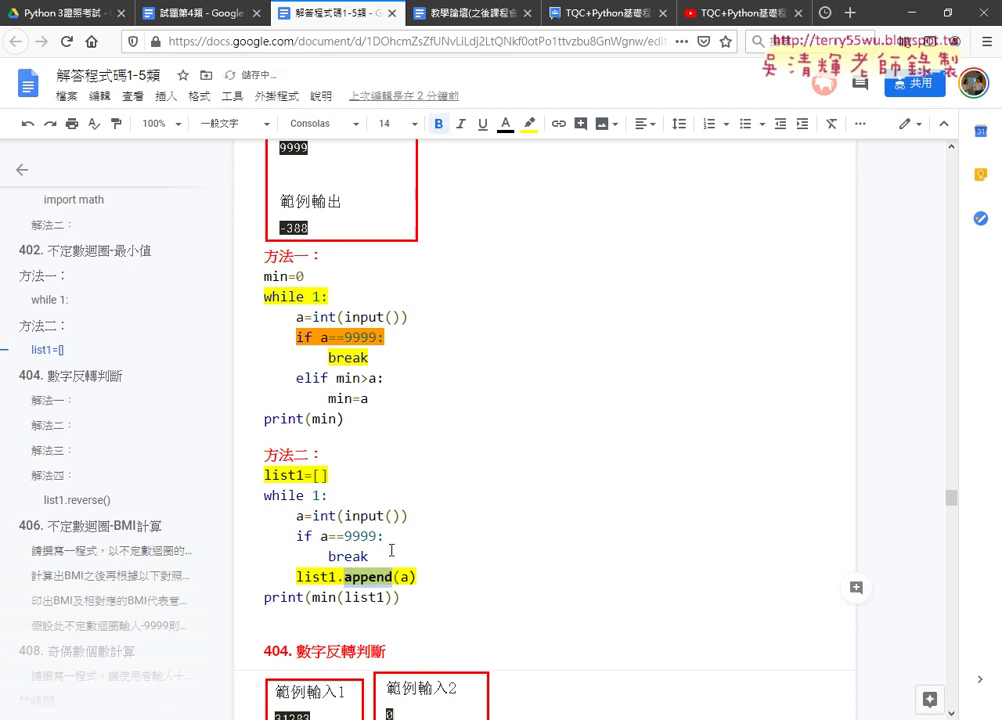
{"action": "left_click_drag", "start_coordinate": [432, 577], "coordinate": [300, 577]}
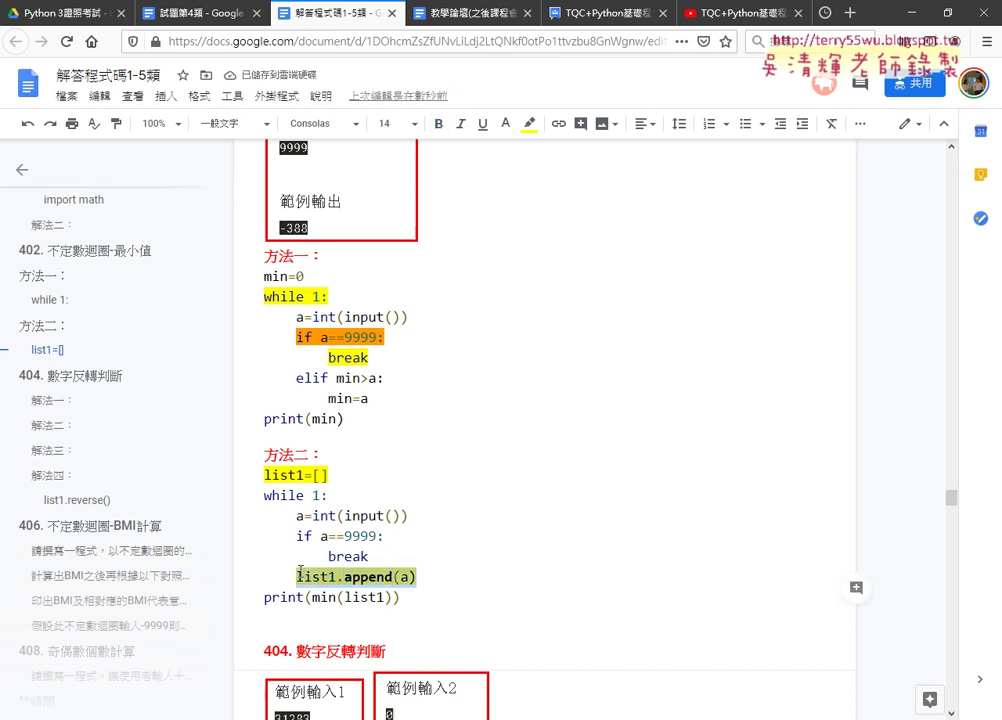
{"action": "left_click", "coordinate": [320, 472]}
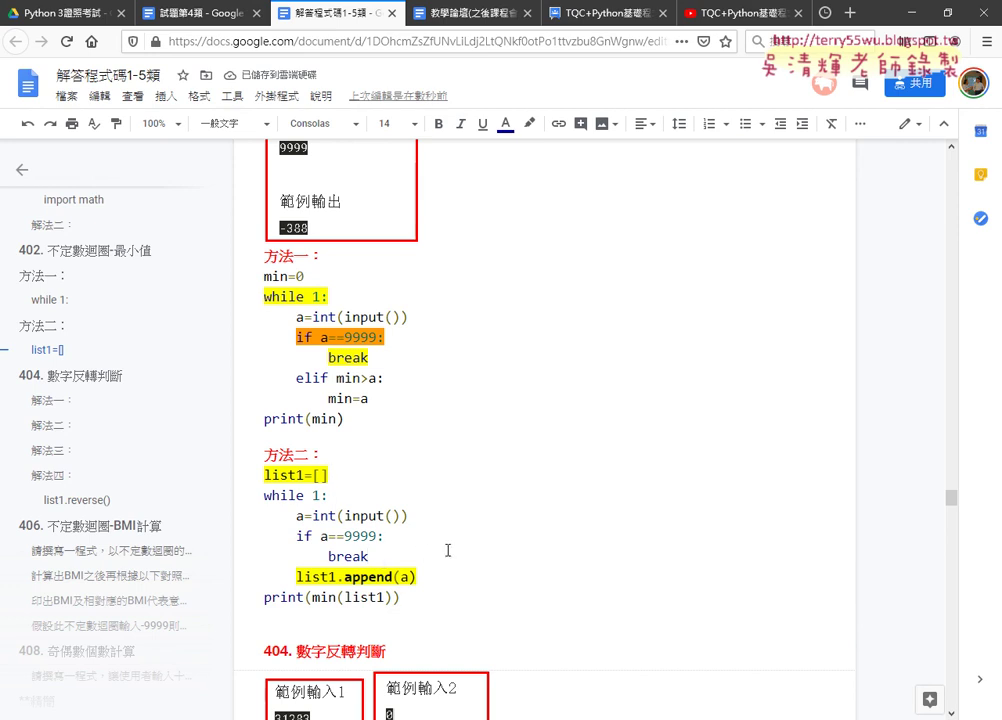
{"action": "scroll", "coordinate": [441, 549], "scroll_direction": "down", "scroll_amount": 1}
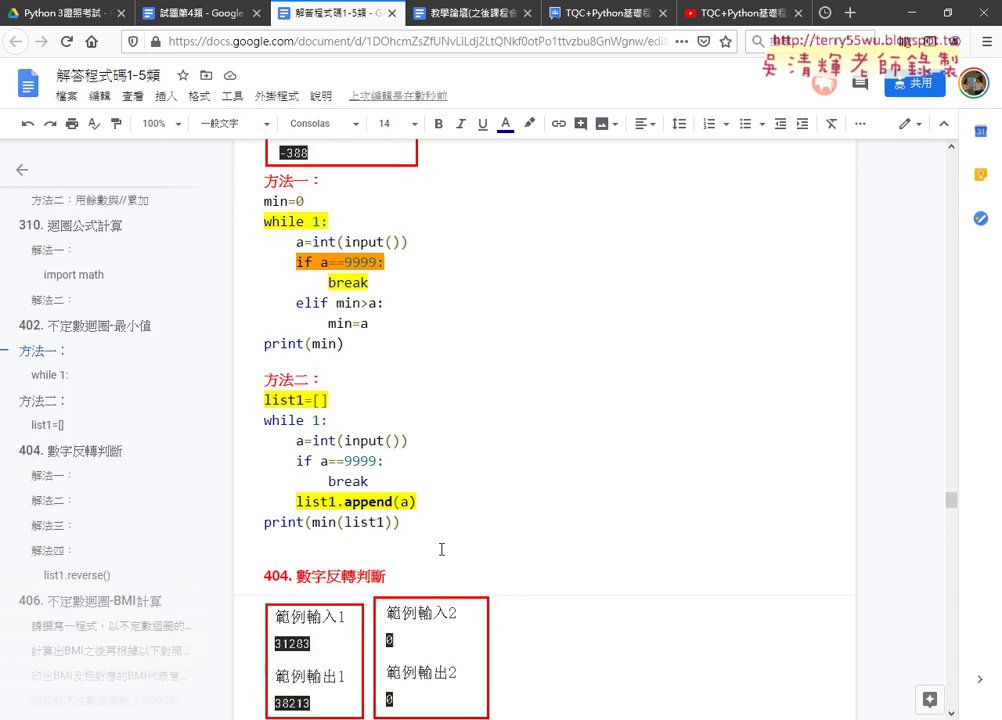
{"action": "left_click", "coordinate": [307, 521]}
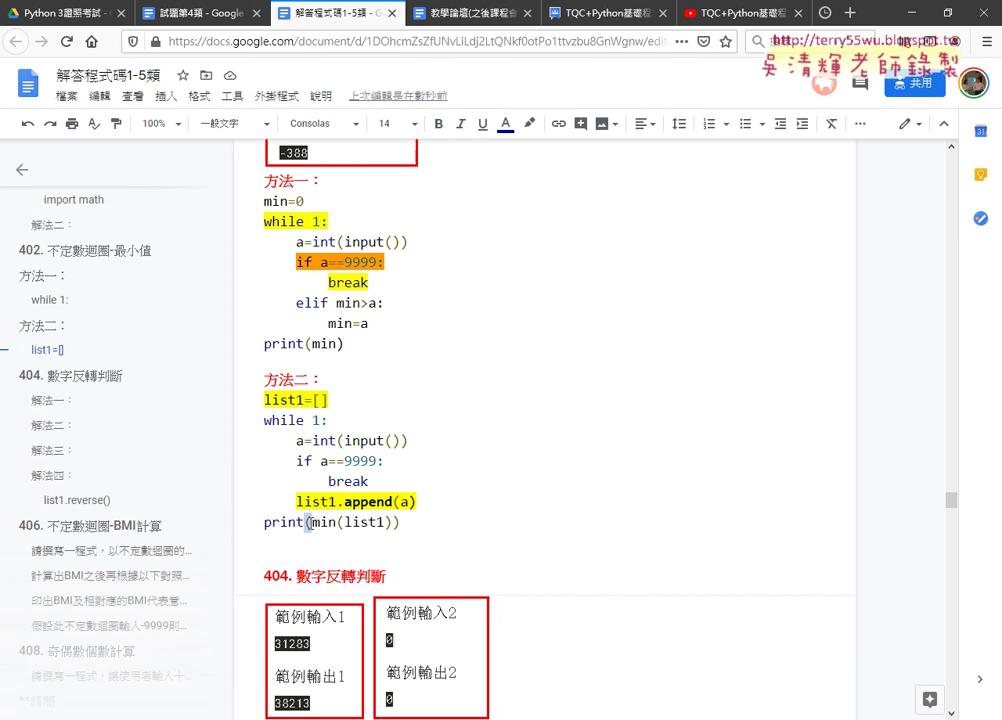
{"action": "double_click", "coordinate": [333, 521]}
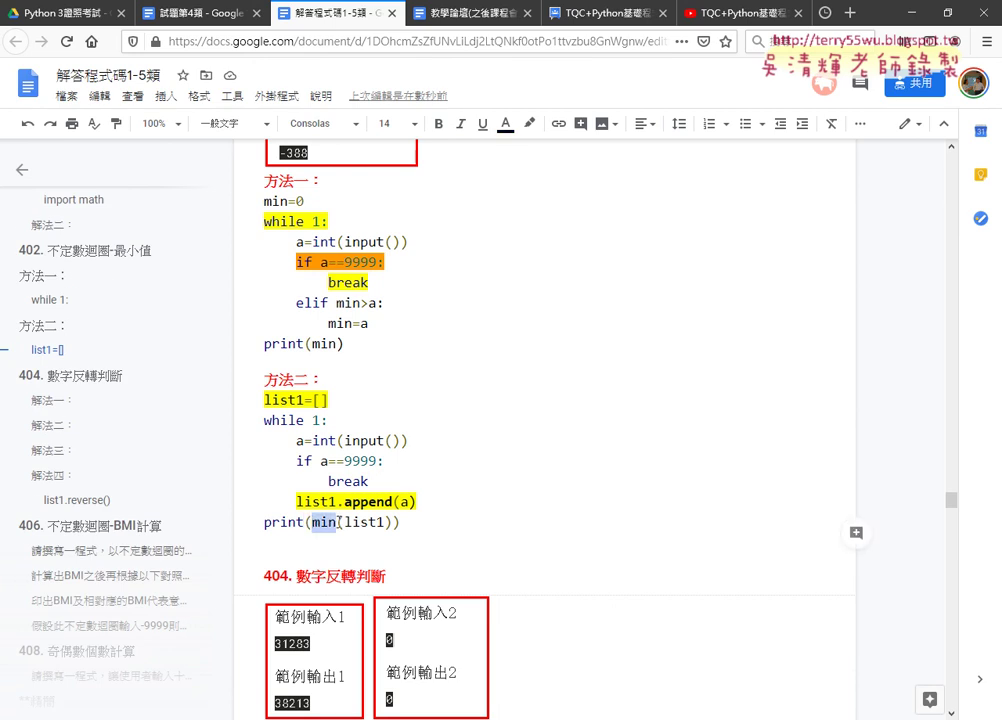
{"action": "double_click", "coordinate": [386, 522]}
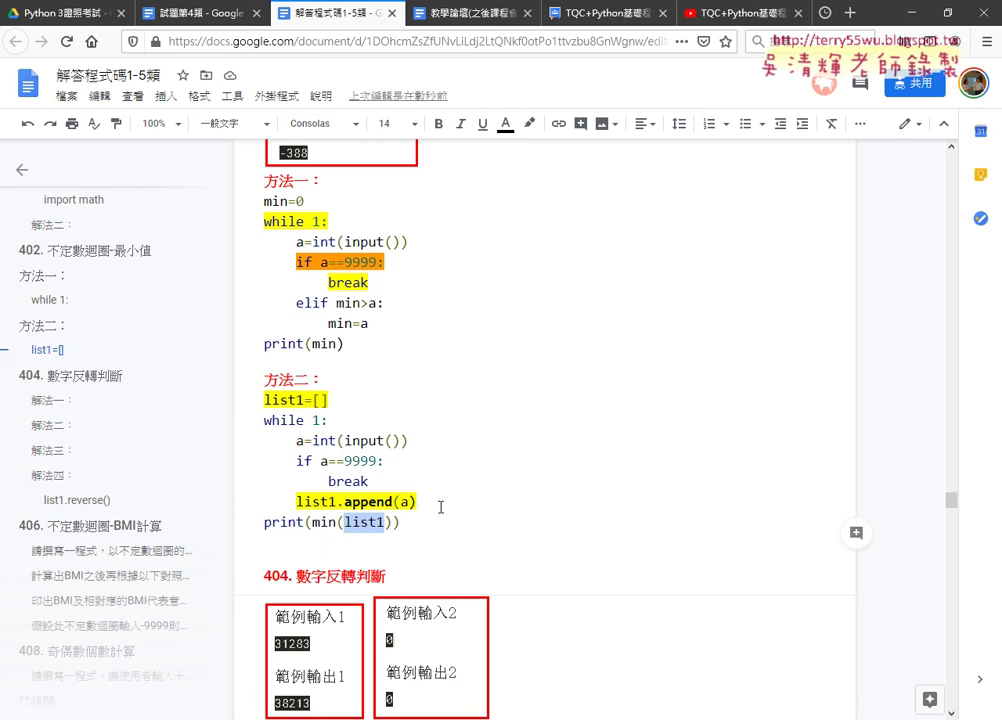
Scroll to problem 404 and select the 數字反轉判斷 heading, reviewing sample 31283 → 38213.
{"action": "scroll", "coordinate": [440, 505], "scroll_direction": "down", "scroll_amount": 3}
{"action": "left_click_drag", "start_coordinate": [296, 426], "coordinate": [384, 430]}
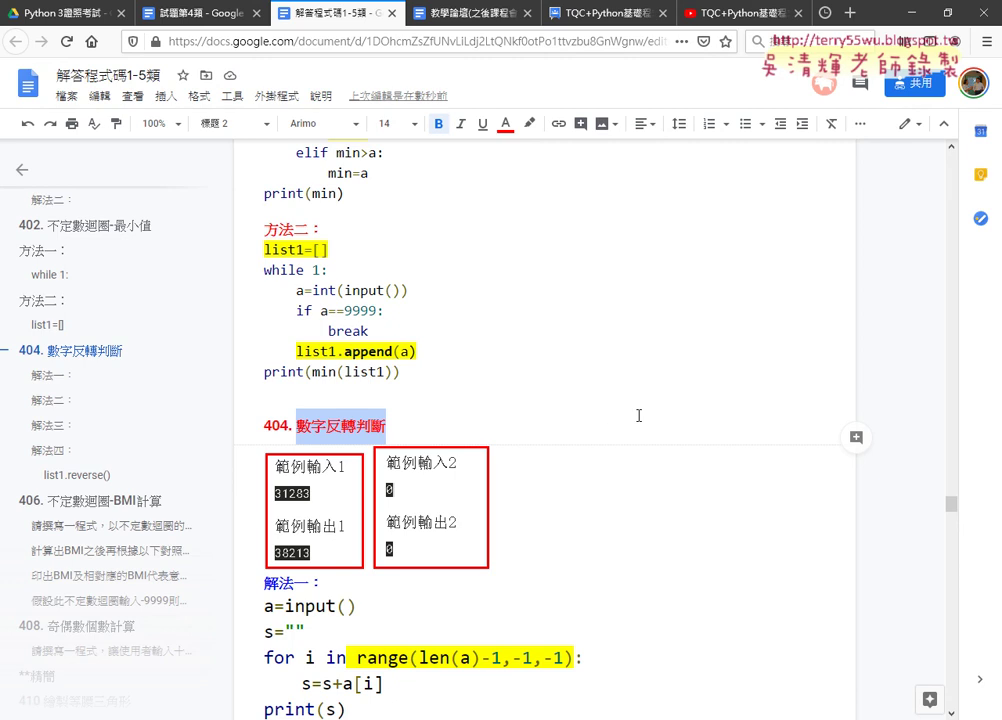
{"action": "scroll", "coordinate": [640, 414], "scroll_direction": "down", "scroll_amount": 6}
{"action": "scroll", "coordinate": [638, 415], "scroll_direction": "down", "scroll_amount": 3}
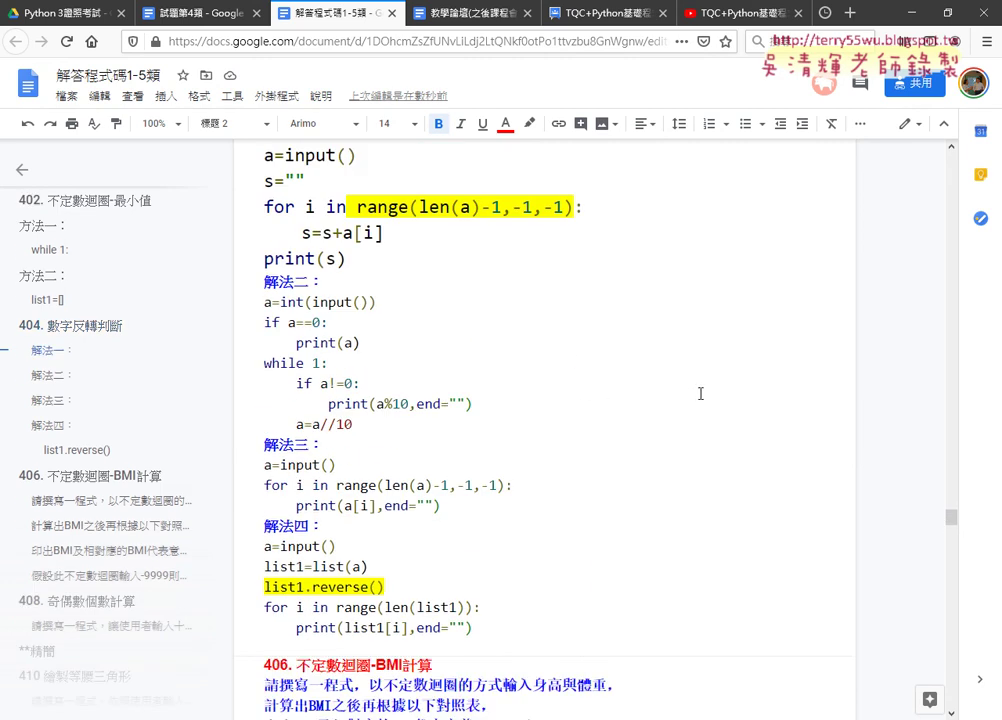
{"action": "scroll", "coordinate": [700, 393], "scroll_direction": "up", "scroll_amount": 3}
{"action": "scroll", "coordinate": [700, 393], "scroll_direction": "up", "scroll_amount": 1}
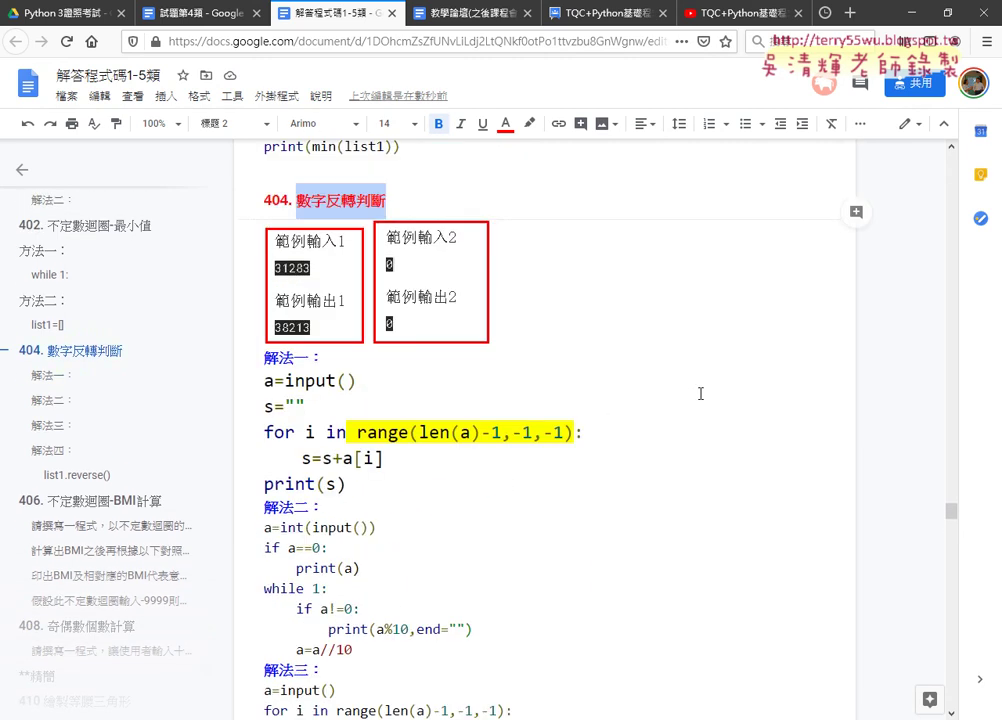
{"action": "scroll", "coordinate": [700, 393], "scroll_direction": "up", "scroll_amount": 2}
{"action": "scroll", "coordinate": [541, 327], "scroll_direction": "down", "scroll_amount": 2}
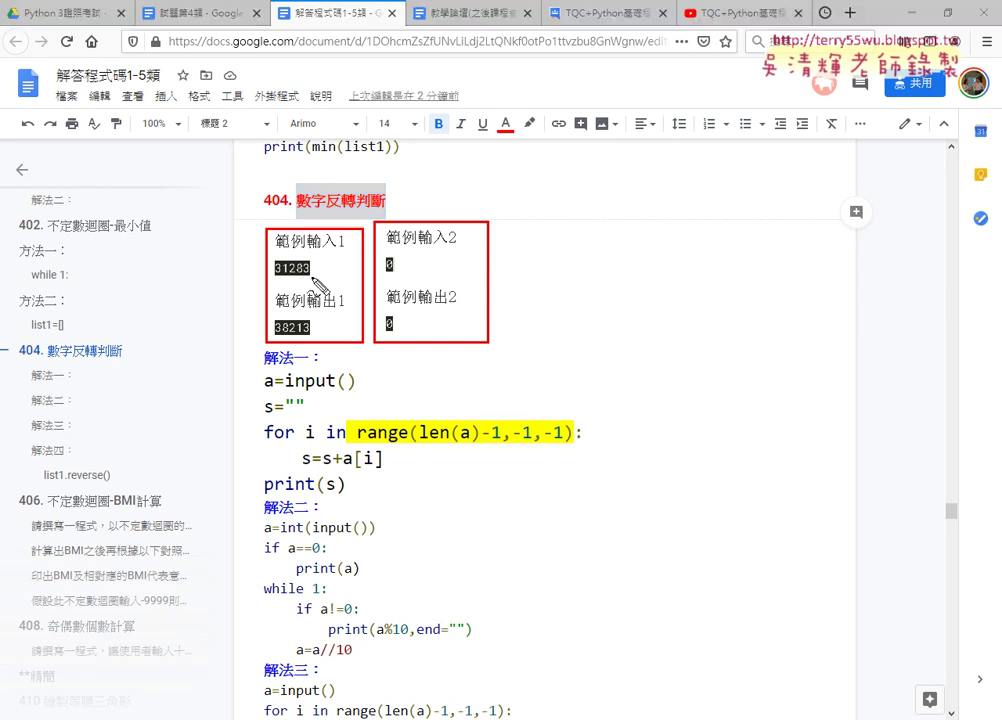
{"action": "mouse_move", "coordinate": [264, 244]}
{"action": "left_mouse_down"}
{"action": "mouse_move", "coordinate": [266, 254]}
{"action": "mouse_move", "coordinate": [304, 252]}
{"action": "mouse_move", "coordinate": [308, 276]}
{"action": "left_mouse_up"}
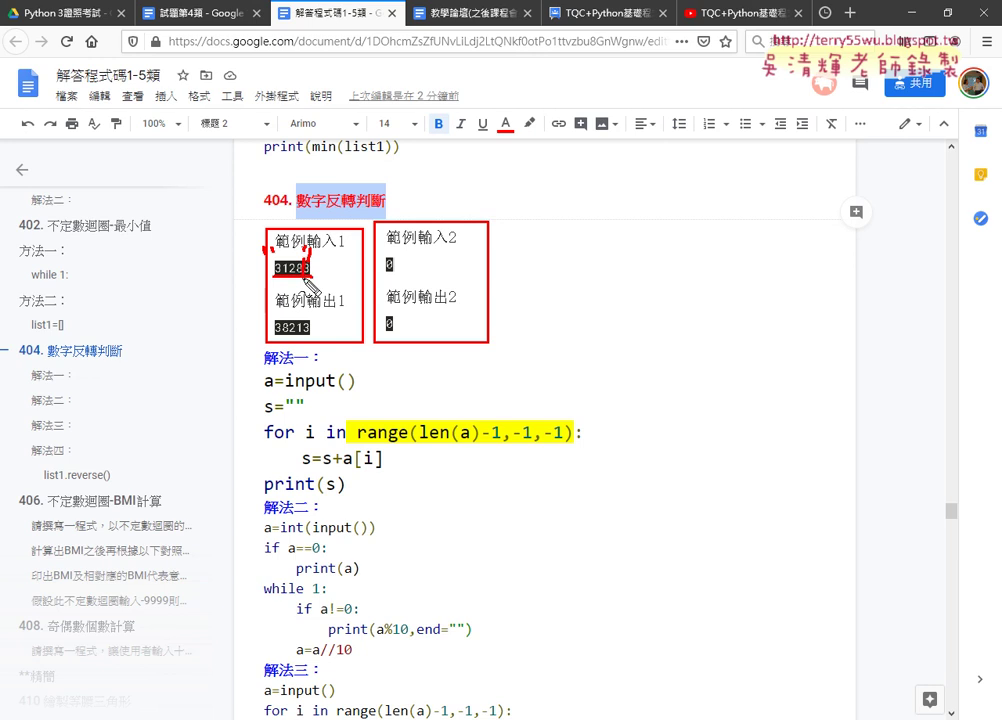
{"action": "mouse_move", "coordinate": [291, 256]}
{"action": "left_mouse_down"}
{"action": "mouse_move", "coordinate": [289, 280]}
{"action": "mouse_move", "coordinate": [304, 279]}
{"action": "left_mouse_up"}
{"action": "key", "text": "Escape"}
Select the a=input(), s="" and s+a[i] lines of 解法一 in turn.
{"action": "left_click", "coordinate": [264, 380]}
{"action": "triple_click", "coordinate": [306, 380]}
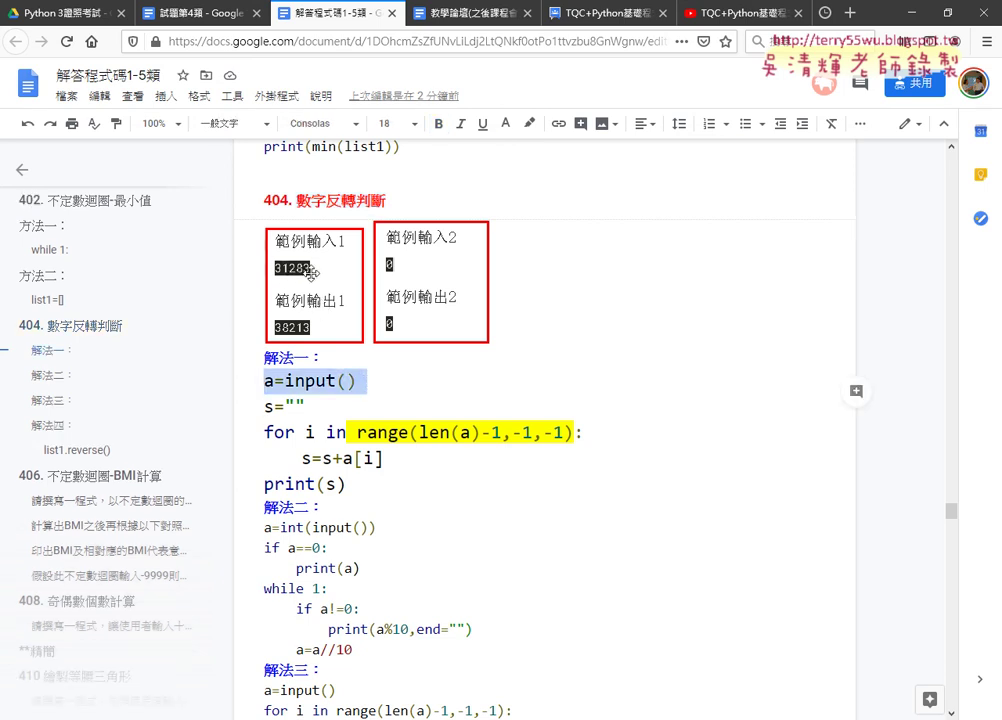
{"action": "triple_click", "coordinate": [368, 407]}
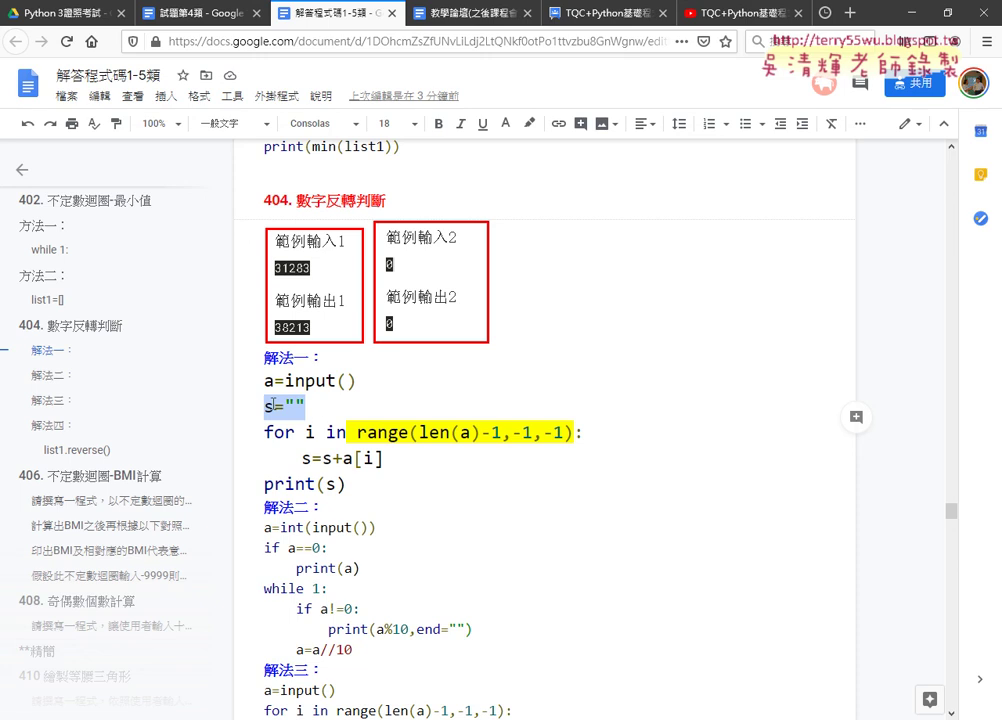
{"action": "left_click", "coordinate": [311, 458]}
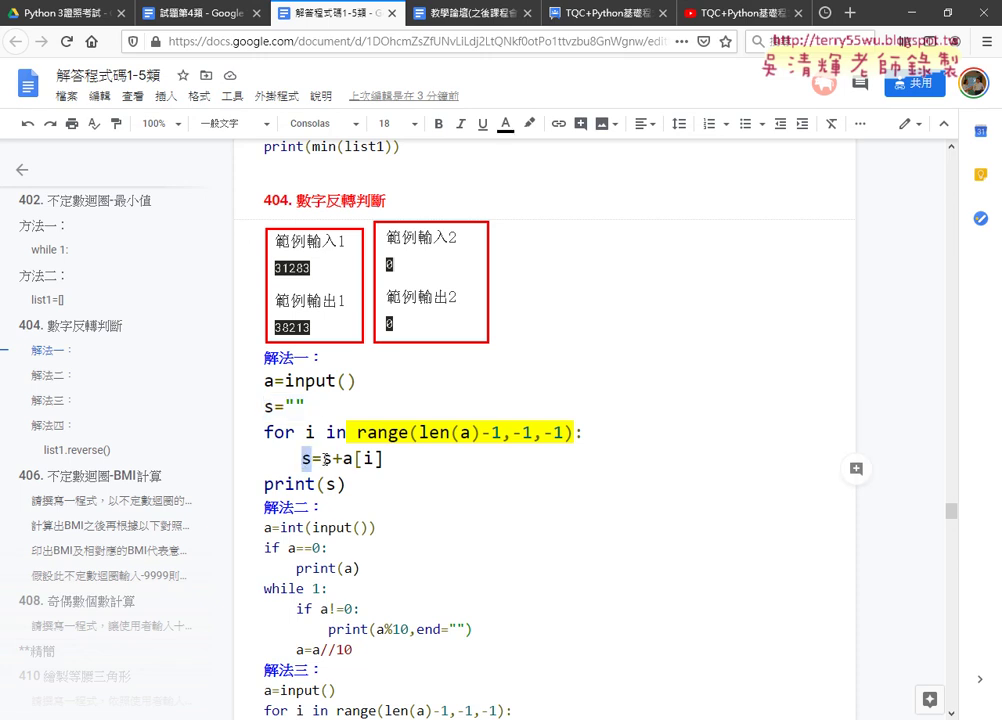
{"action": "left_click_drag", "start_coordinate": [321, 458], "coordinate": [385, 458]}
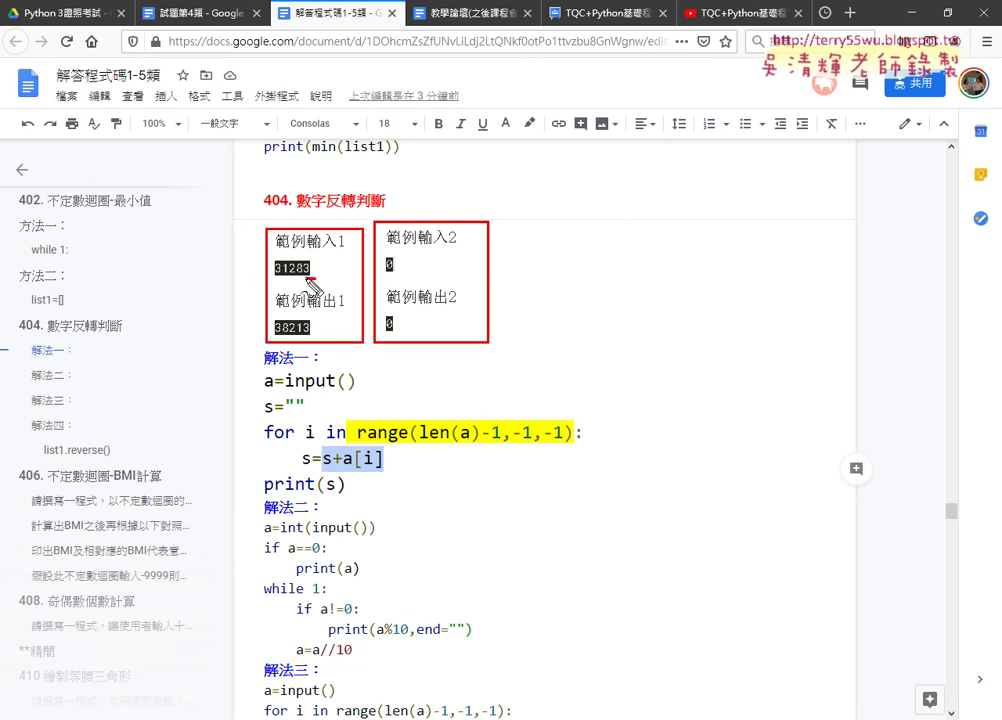
In red pen, underline the sample digits, len(a), -1 and step, and write 4 and 0 above range.
{"action": "left_click_drag", "start_coordinate": [284, 268], "coordinate": [305, 267]}
{"action": "left_click_drag", "start_coordinate": [422, 436], "coordinate": [502, 440]}
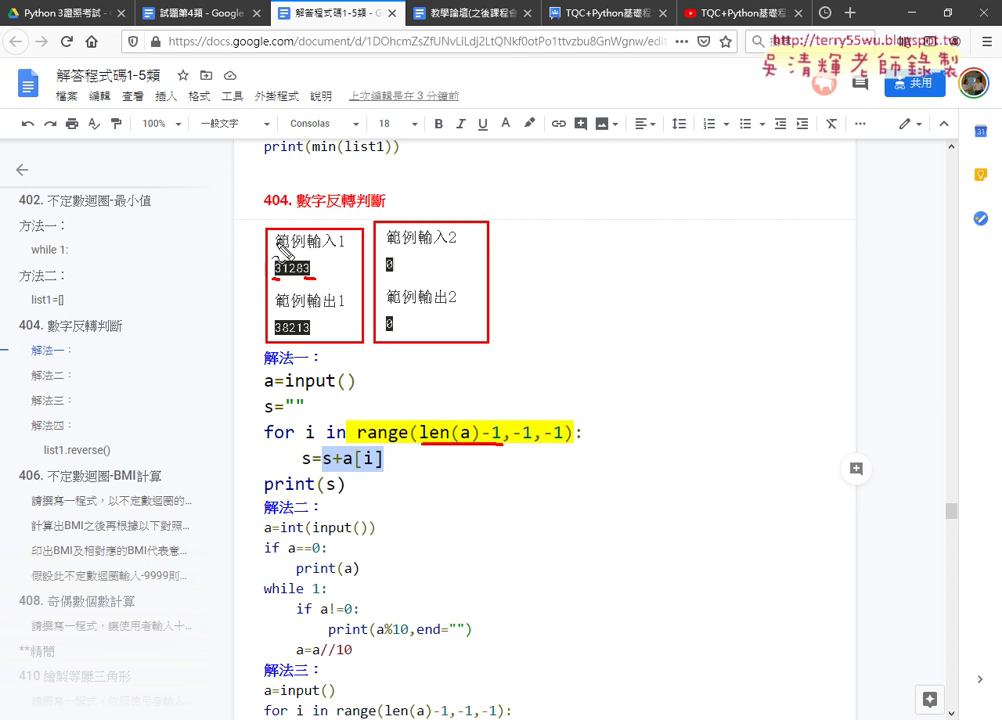
{"action": "mouse_move", "coordinate": [285, 250]}
{"action": "left_mouse_down"}
{"action": "mouse_move", "coordinate": [340, 238]}
{"action": "mouse_move", "coordinate": [346, 258]}
{"action": "mouse_move", "coordinate": [312, 278]}
{"action": "left_mouse_up"}
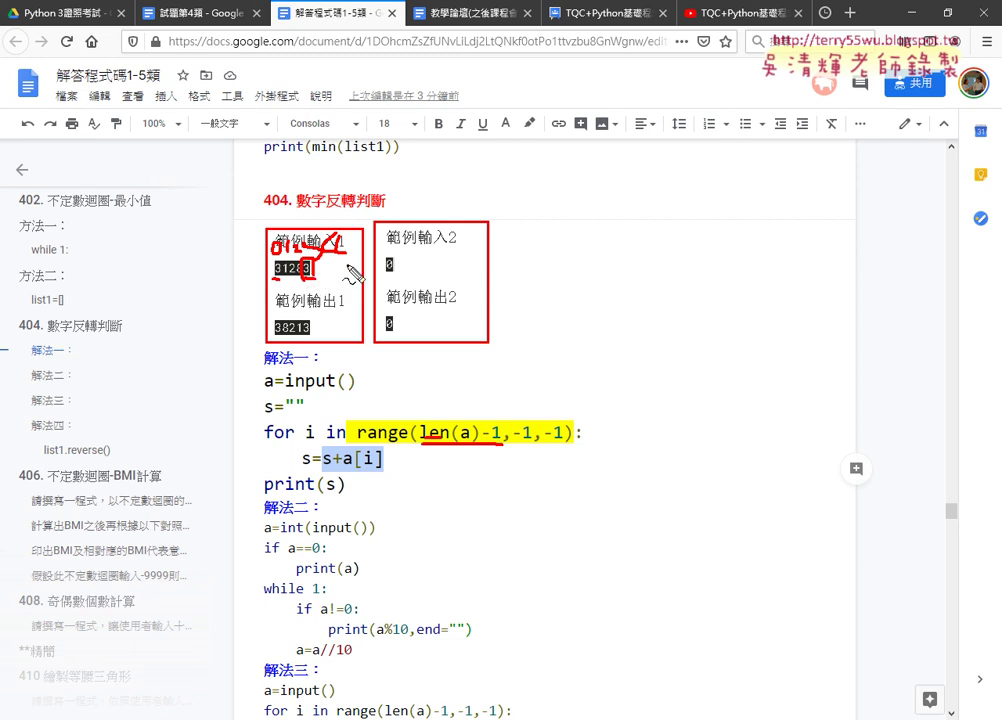
{"action": "mouse_move", "coordinate": [349, 272]}
{"action": "left_mouse_down"}
{"action": "mouse_move", "coordinate": [352, 287]}
{"action": "mouse_move", "coordinate": [358, 263]}
{"action": "left_mouse_up"}
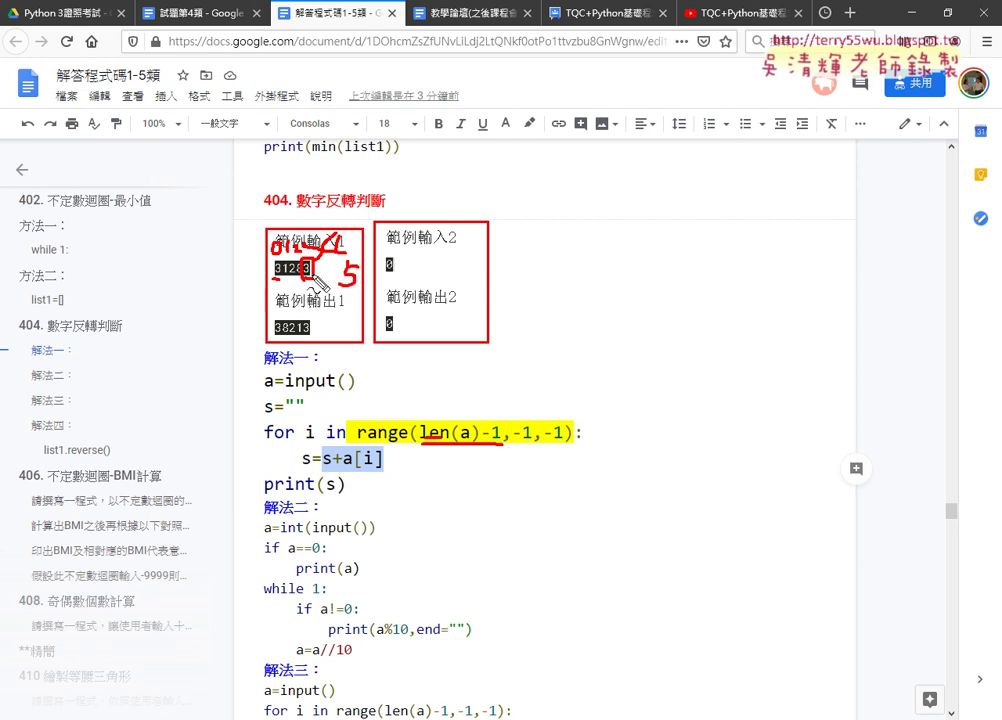
{"action": "left_click_drag", "start_coordinate": [485, 450], "coordinate": [501, 448]}
{"action": "mouse_move", "coordinate": [438, 377]}
{"action": "left_mouse_down"}
{"action": "mouse_move", "coordinate": [447, 387]}
{"action": "mouse_move", "coordinate": [437, 398]}
{"action": "left_mouse_up"}
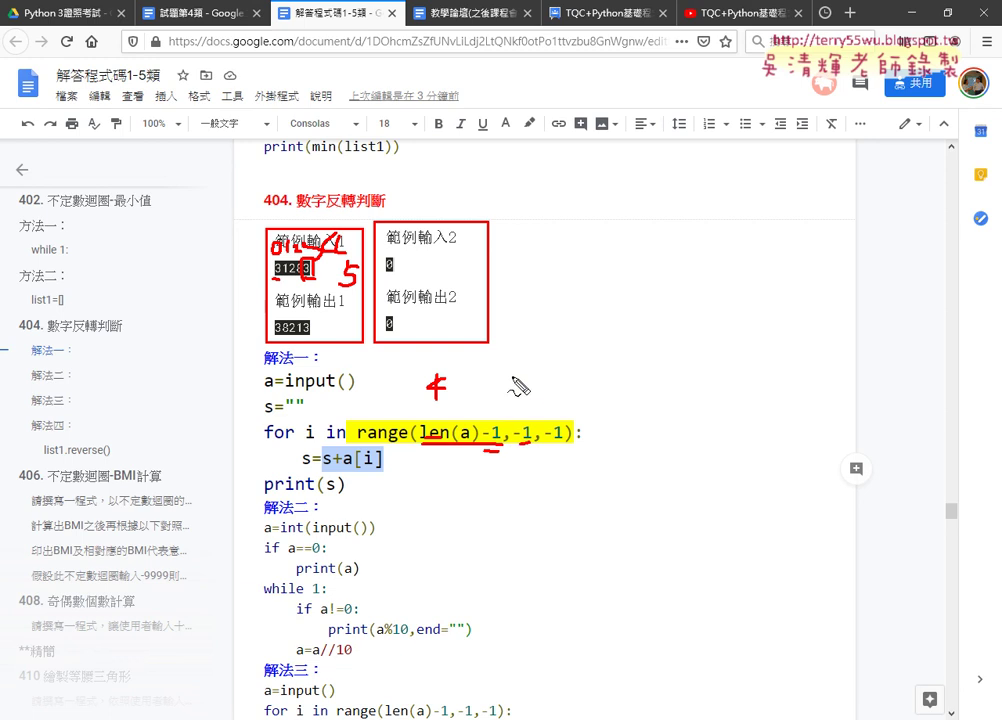
{"action": "mouse_move", "coordinate": [510, 380]}
{"action": "left_mouse_down"}
{"action": "mouse_move", "coordinate": [522, 382]}
{"action": "mouse_move", "coordinate": [510, 378]}
{"action": "left_mouse_up"}
{"action": "left_click_drag", "start_coordinate": [540, 443], "coordinate": [566, 446]}
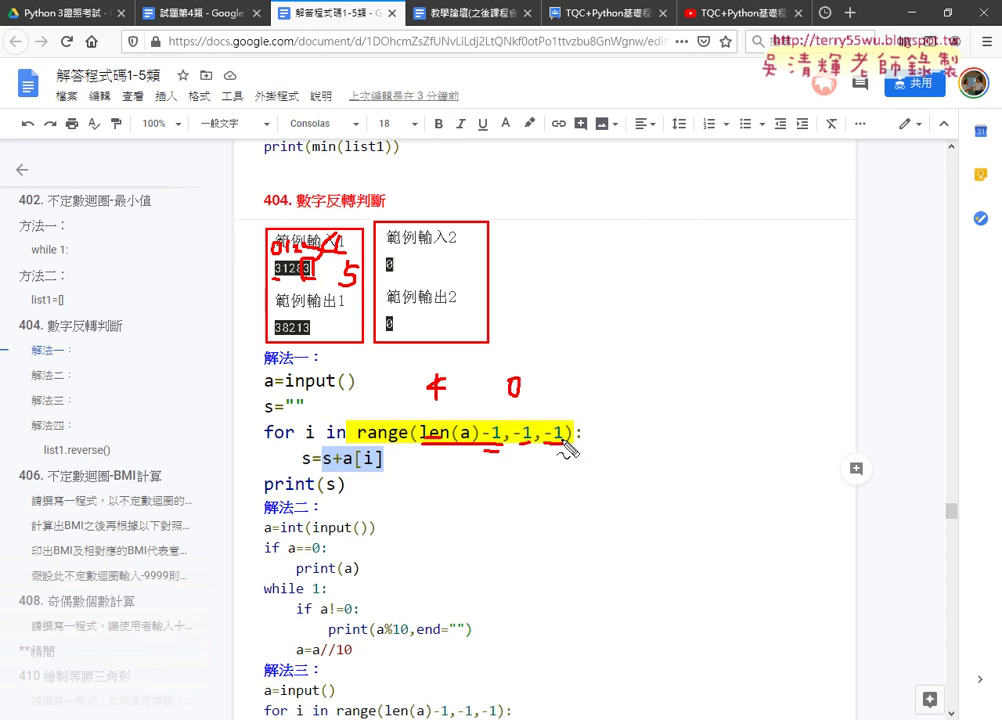
Underline a, [i] and s in the loop body and input lines, writing 4 over i.
{"action": "left_click_drag", "start_coordinate": [329, 473], "coordinate": [339, 473]}
{"action": "left_click_drag", "start_coordinate": [265, 391], "coordinate": [273, 392]}
{"action": "left_click_drag", "start_coordinate": [365, 466], "coordinate": [378, 466]}
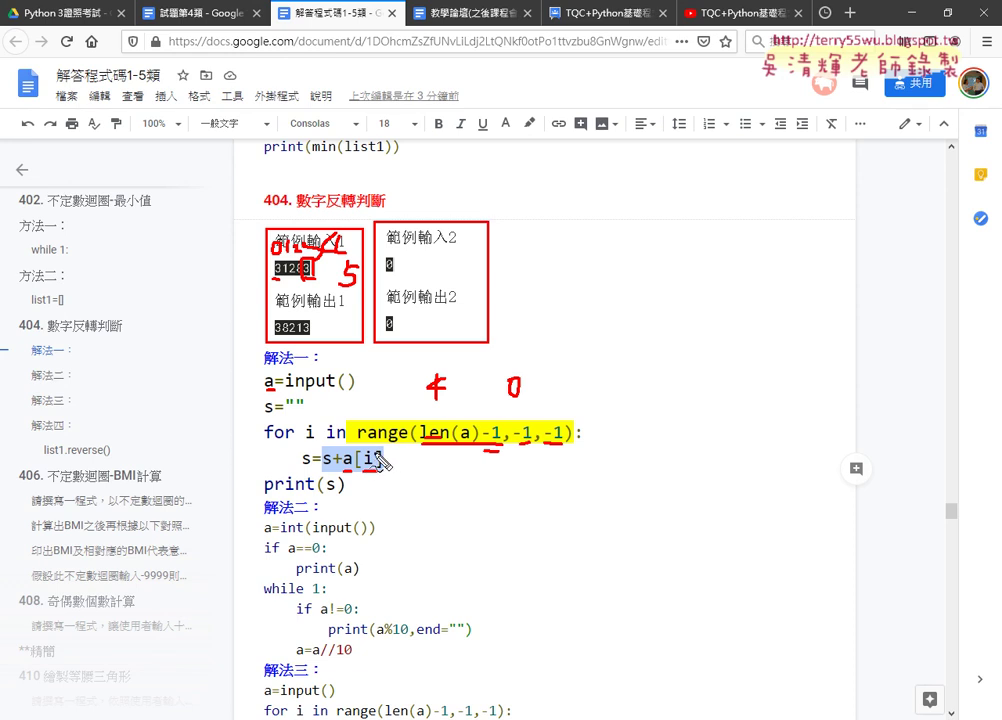
{"action": "left_click_drag", "start_coordinate": [366, 452], "coordinate": [374, 470]}
{"action": "left_click_drag", "start_coordinate": [300, 466], "coordinate": [311, 465]}
{"action": "left_click_drag", "start_coordinate": [285, 413], "coordinate": [304, 413]}
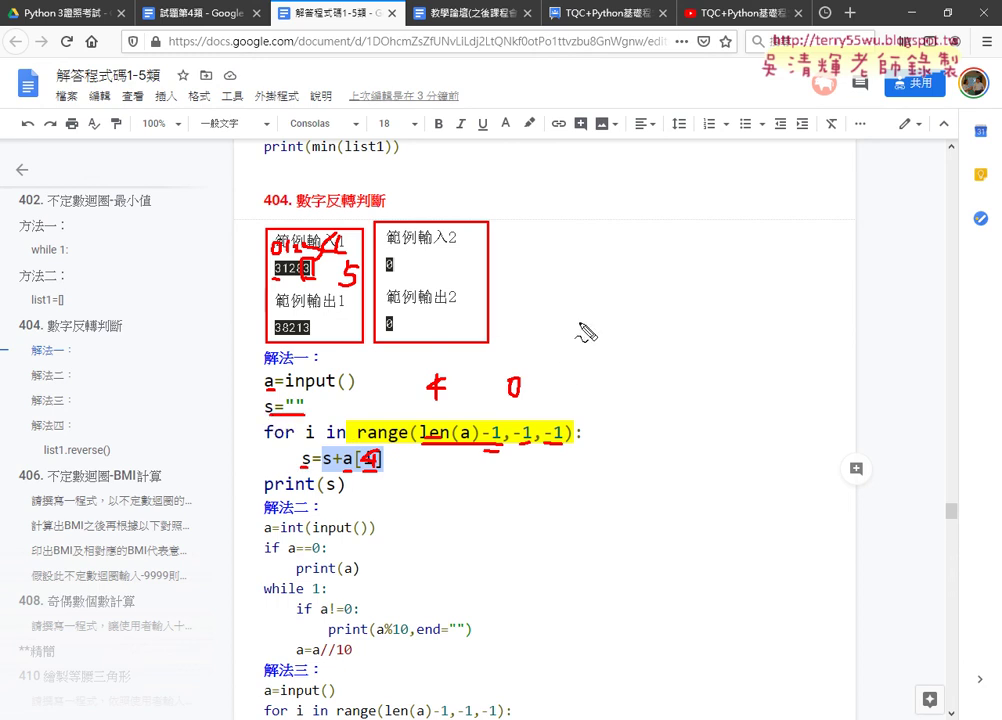
Handwrite the reversed result 38212 beside the samples and underline print(s).
{"action": "left_click_drag", "start_coordinate": [613, 310], "coordinate": [612, 331]}
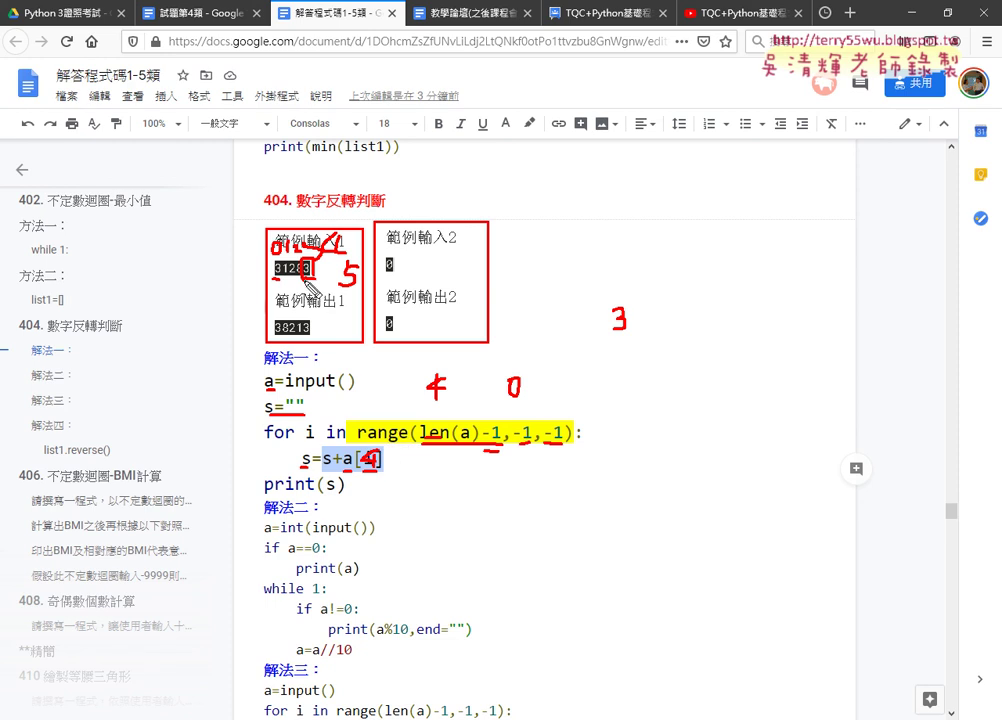
{"action": "left_click_drag", "start_coordinate": [643, 308], "coordinate": [648, 318]}
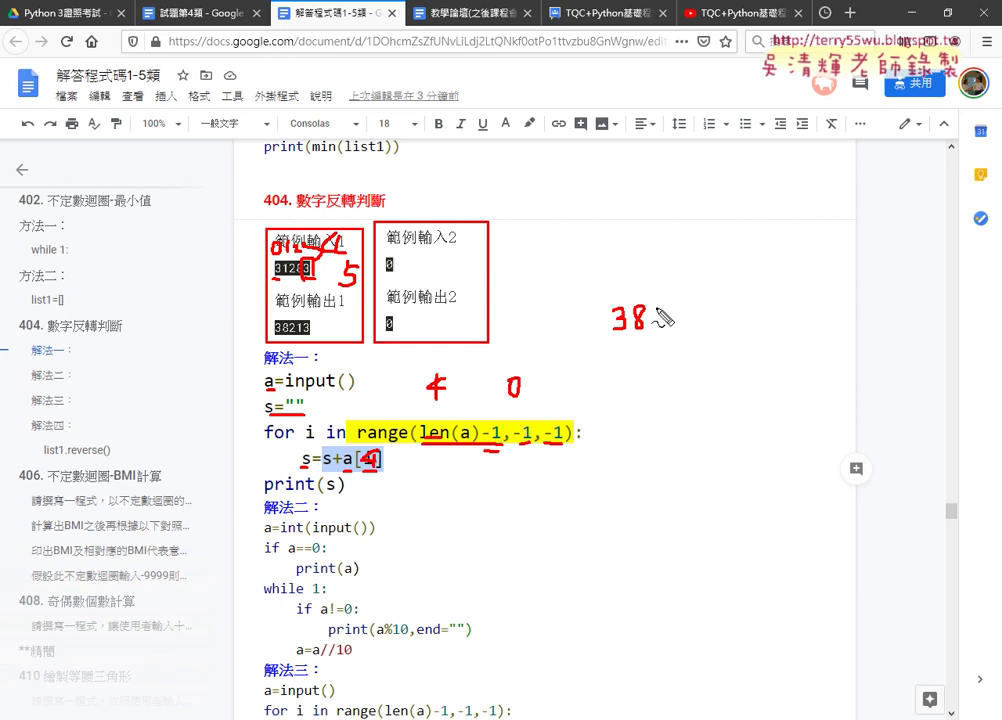
{"action": "mouse_move", "coordinate": [656, 311]}
{"action": "left_mouse_down"}
{"action": "mouse_move", "coordinate": [670, 328]}
{"action": "mouse_move", "coordinate": [712, 326]}
{"action": "mouse_move", "coordinate": [620, 337]}
{"action": "left_mouse_up"}
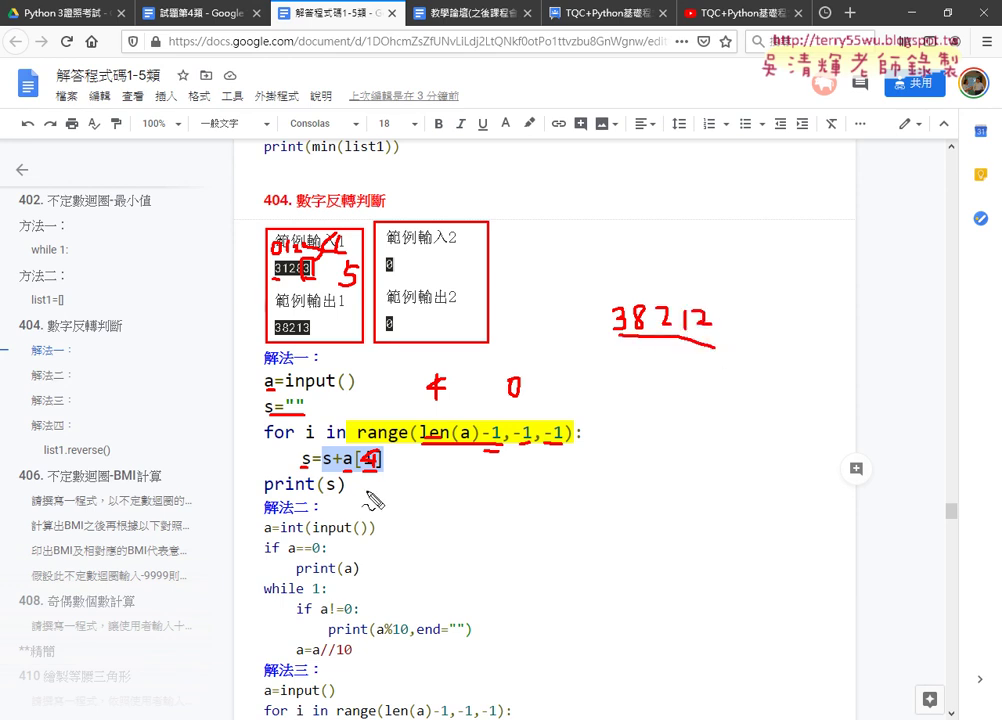
{"action": "left_click_drag", "start_coordinate": [354, 497], "coordinate": [322, 500]}
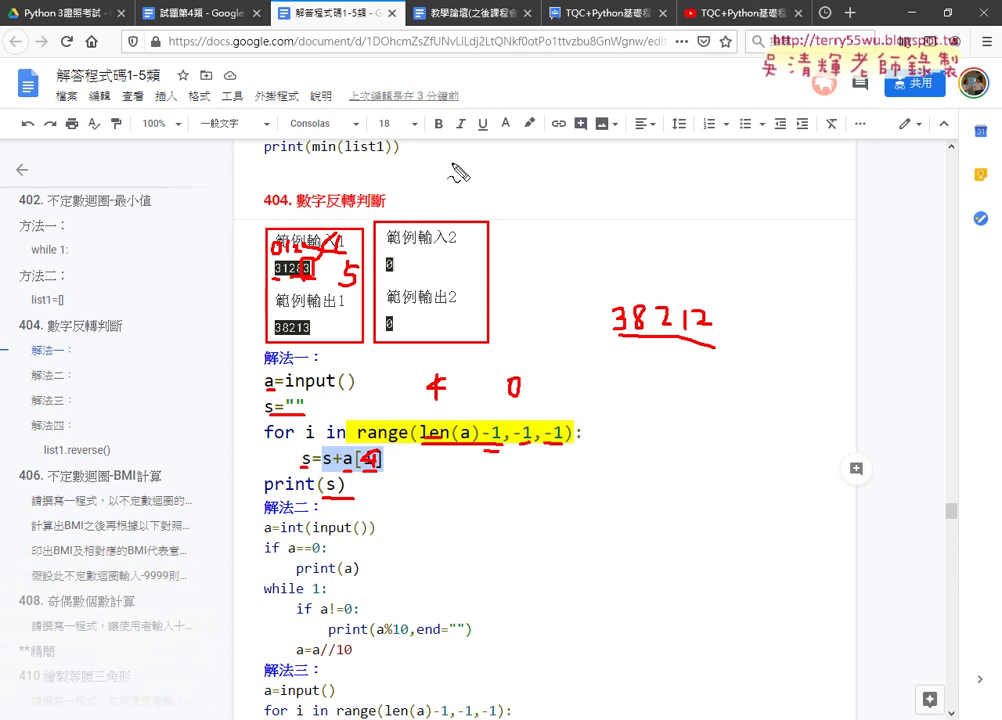
Clear the red ink, sketch and underline slice a[2:4] beside sample 31283, then clear again.
{"action": "key", "text": "Escape"}
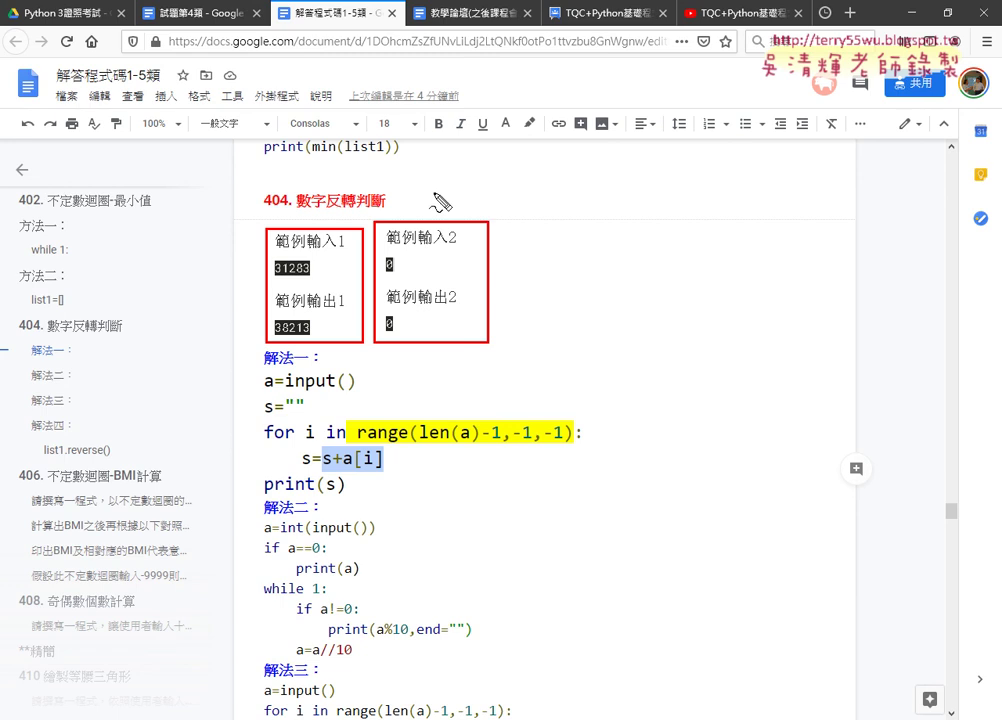
{"action": "left_click_drag", "start_coordinate": [292, 277], "coordinate": [310, 277]}
{"action": "mouse_move", "coordinate": [539, 279]}
{"action": "left_mouse_down"}
{"action": "mouse_move", "coordinate": [547, 294]}
{"action": "mouse_move", "coordinate": [576, 299]}
{"action": "mouse_move", "coordinate": [604, 282]}
{"action": "left_mouse_up"}
{"action": "mouse_move", "coordinate": [595, 290]}
{"action": "left_mouse_down"}
{"action": "mouse_move", "coordinate": [630, 289]}
{"action": "mouse_move", "coordinate": [624, 302]}
{"action": "mouse_move", "coordinate": [637, 302]}
{"action": "left_mouse_up"}
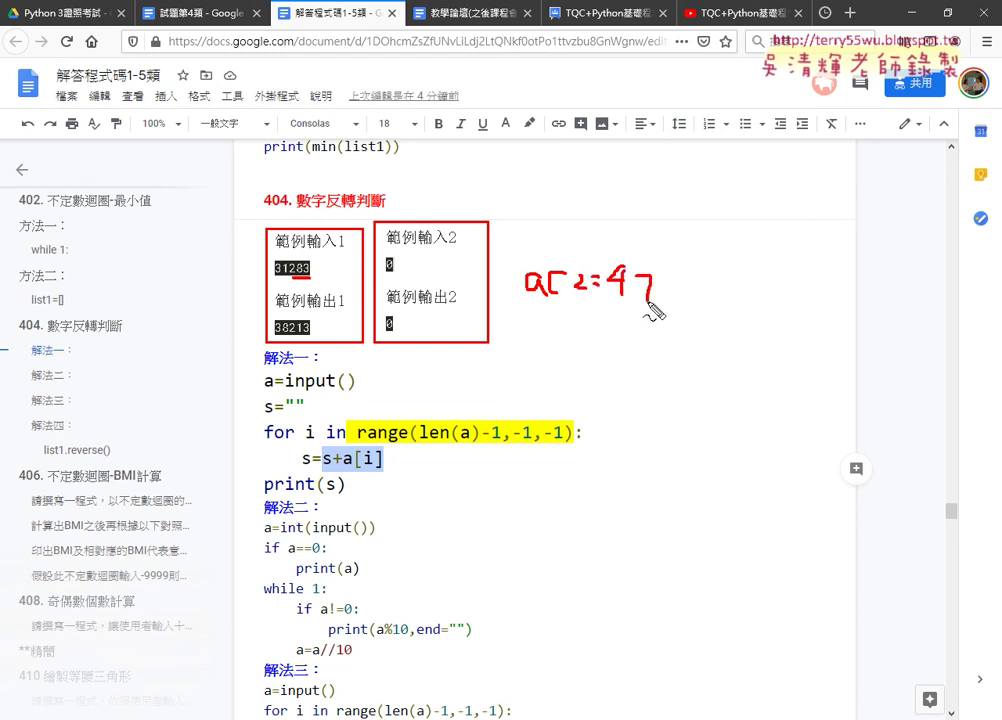
{"action": "left_click_drag", "start_coordinate": [530, 311], "coordinate": [657, 316]}
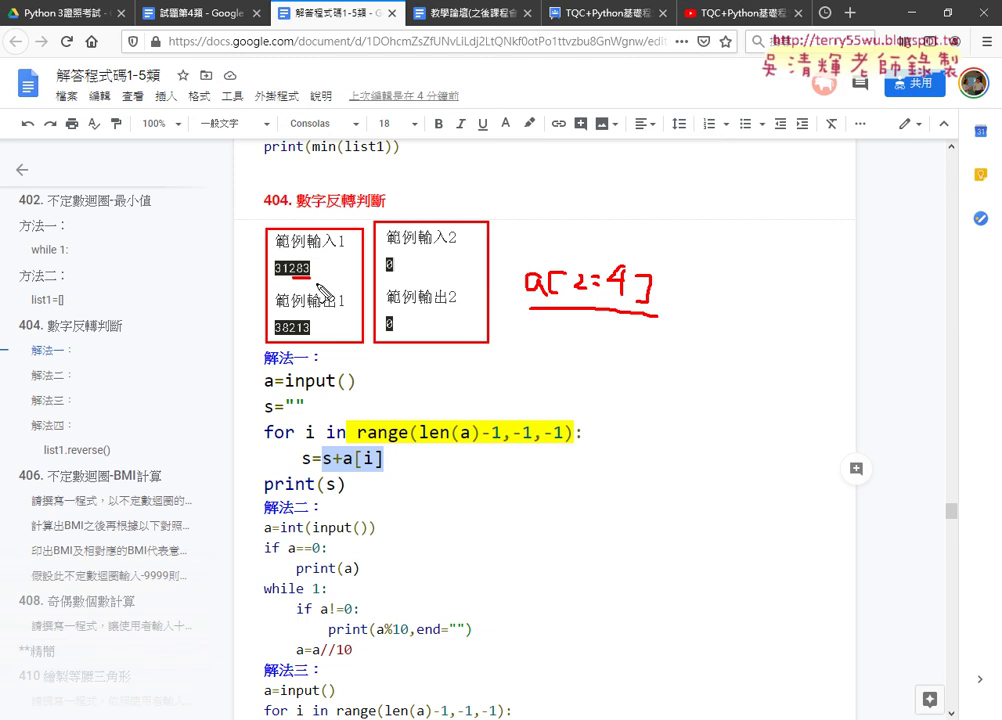
{"action": "key", "text": "Escape"}
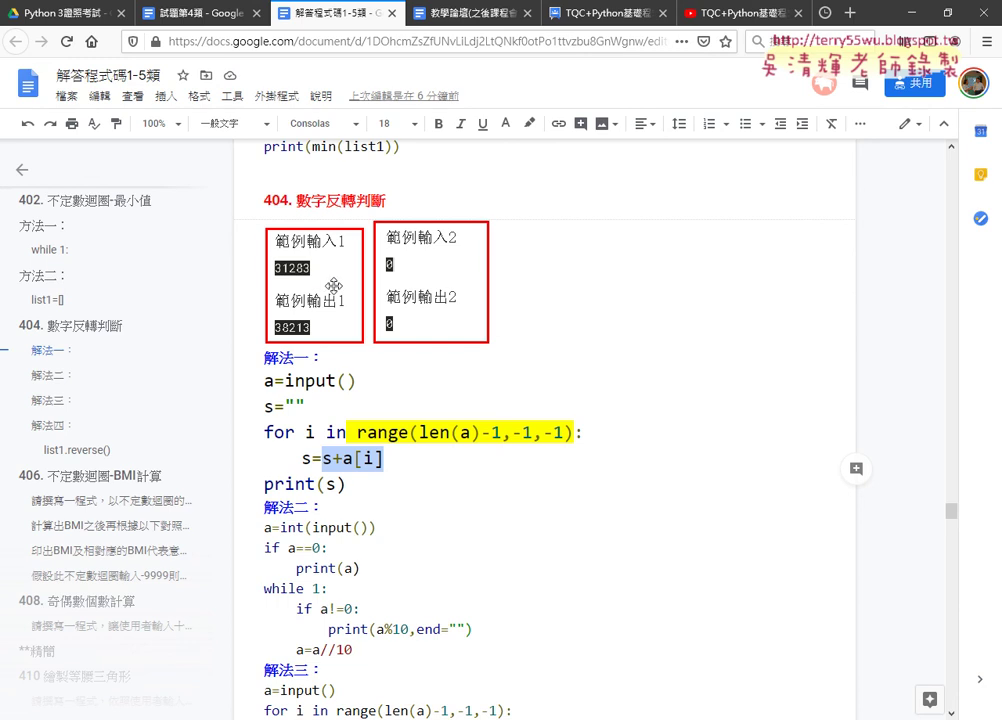
Highlight 解法一's s="" line in yellow, then select the three 解法三 code lines.
{"action": "scroll", "coordinate": [427, 443], "scroll_direction": "down", "scroll_amount": 3}
{"action": "scroll", "coordinate": [427, 443], "scroll_direction": "down", "scroll_amount": 1}
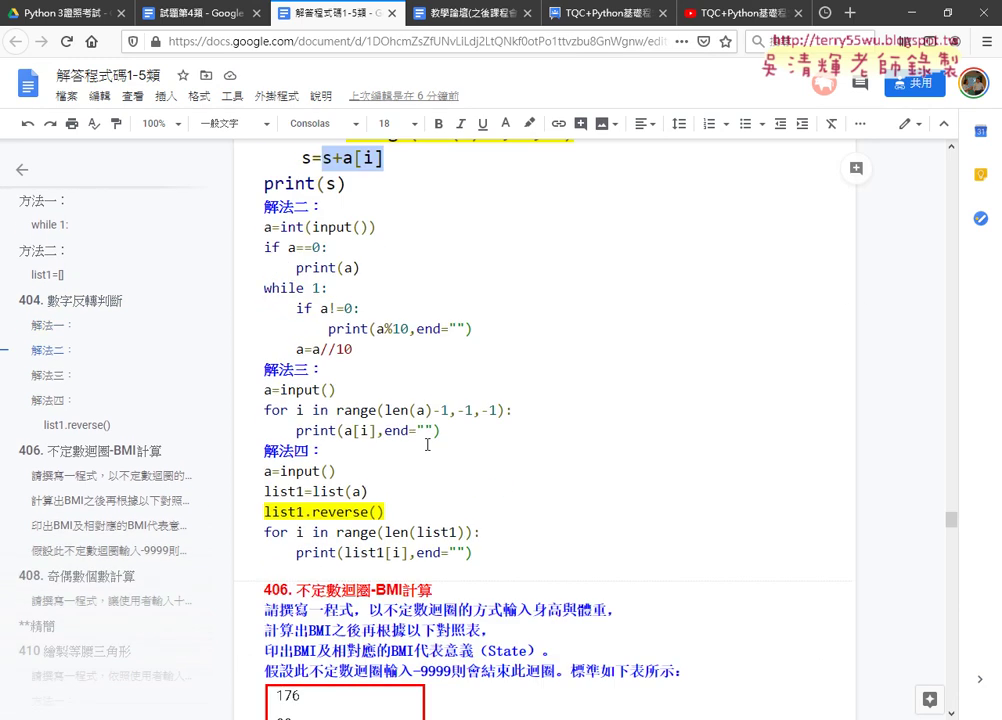
{"action": "left_click_drag", "start_coordinate": [455, 430], "coordinate": [236, 402]}
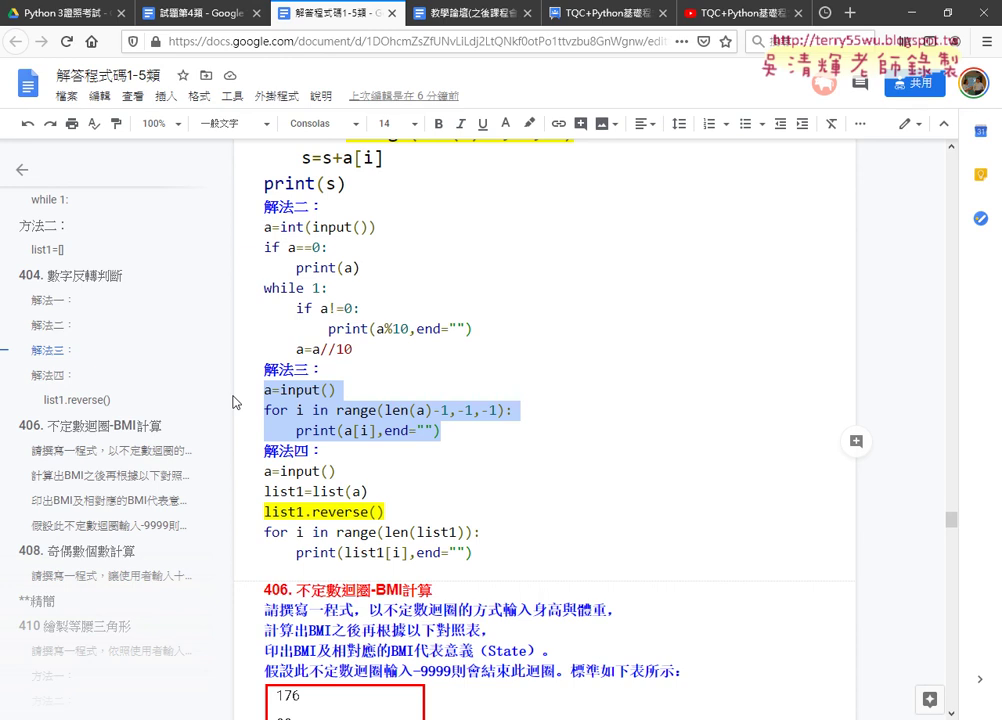
{"action": "scroll", "coordinate": [376, 340], "scroll_direction": "up", "scroll_amount": 1}
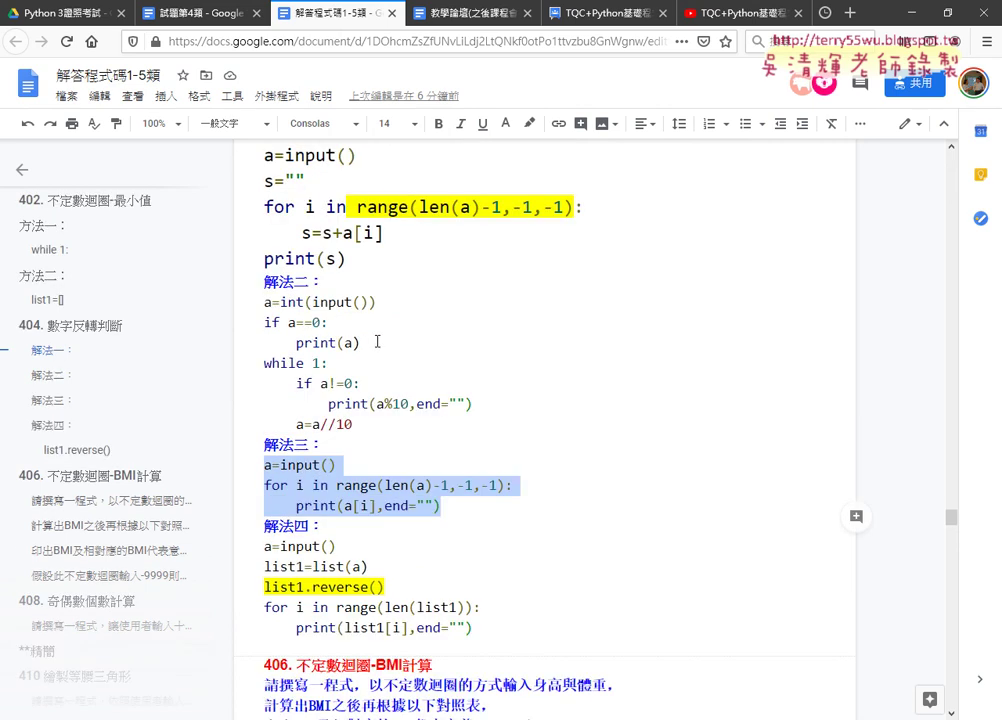
{"action": "left_click_drag", "start_coordinate": [264, 181], "coordinate": [305, 181]}
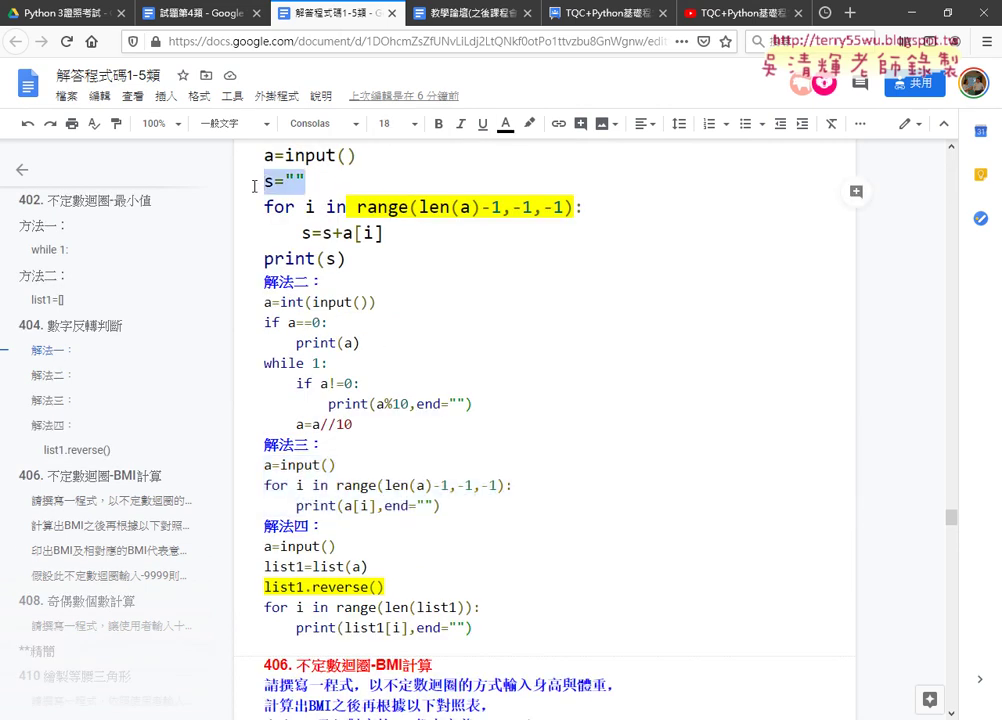
{"action": "left_click", "coordinate": [527, 130]}
{"action": "left_click", "coordinate": [586, 202]}
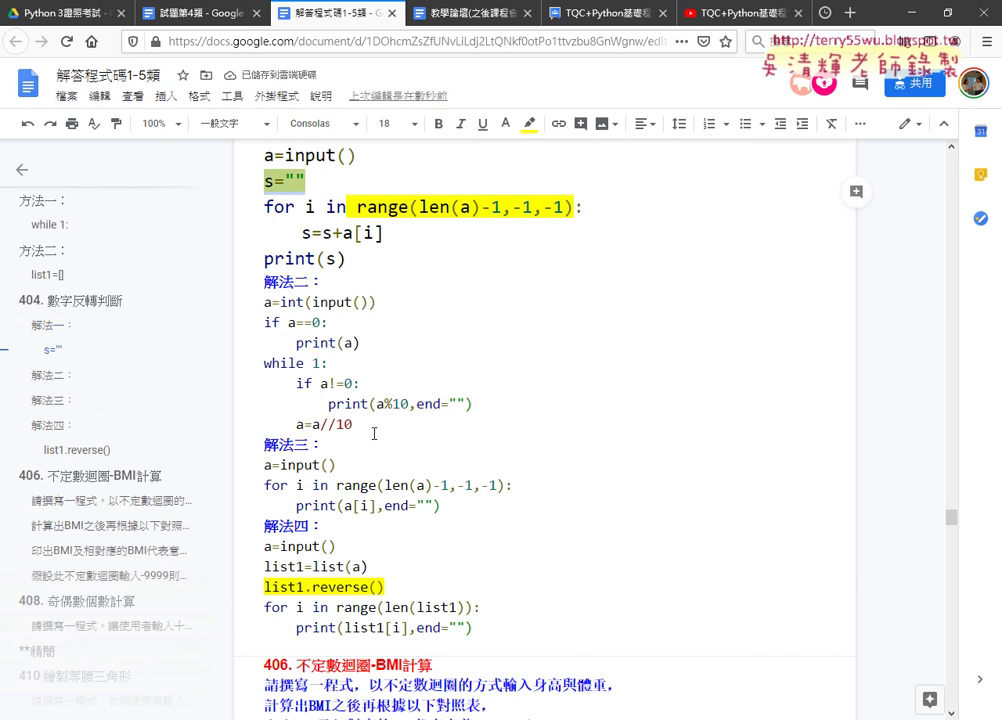
{"action": "left_click_drag", "start_coordinate": [441, 507], "coordinate": [245, 464]}
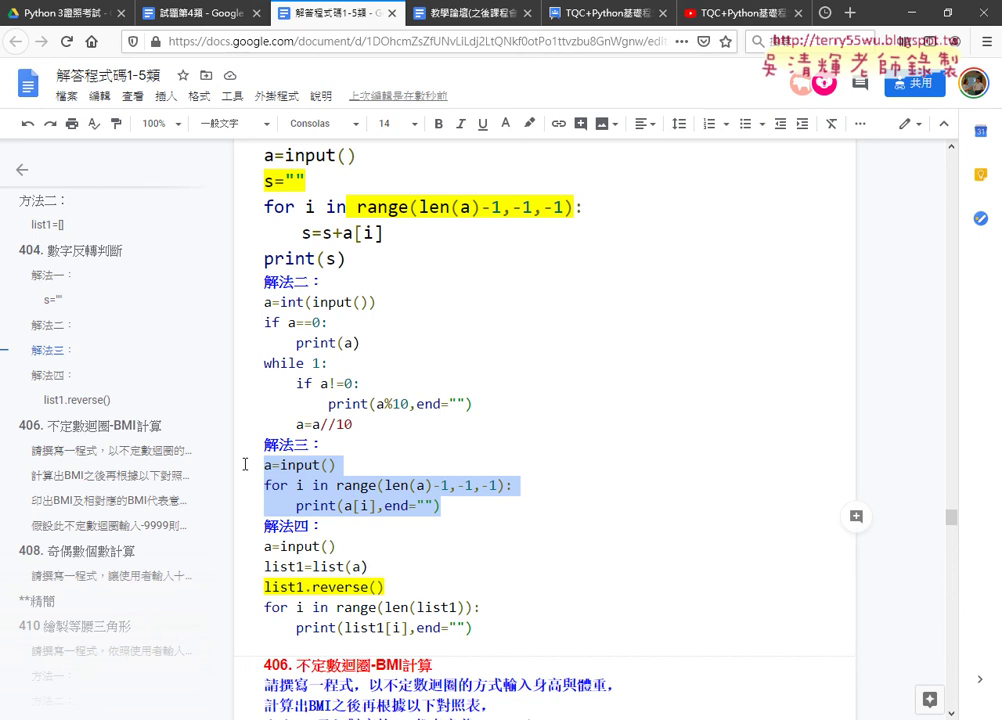
{"action": "scroll", "coordinate": [375, 338], "scroll_direction": "up", "scroll_amount": 1}
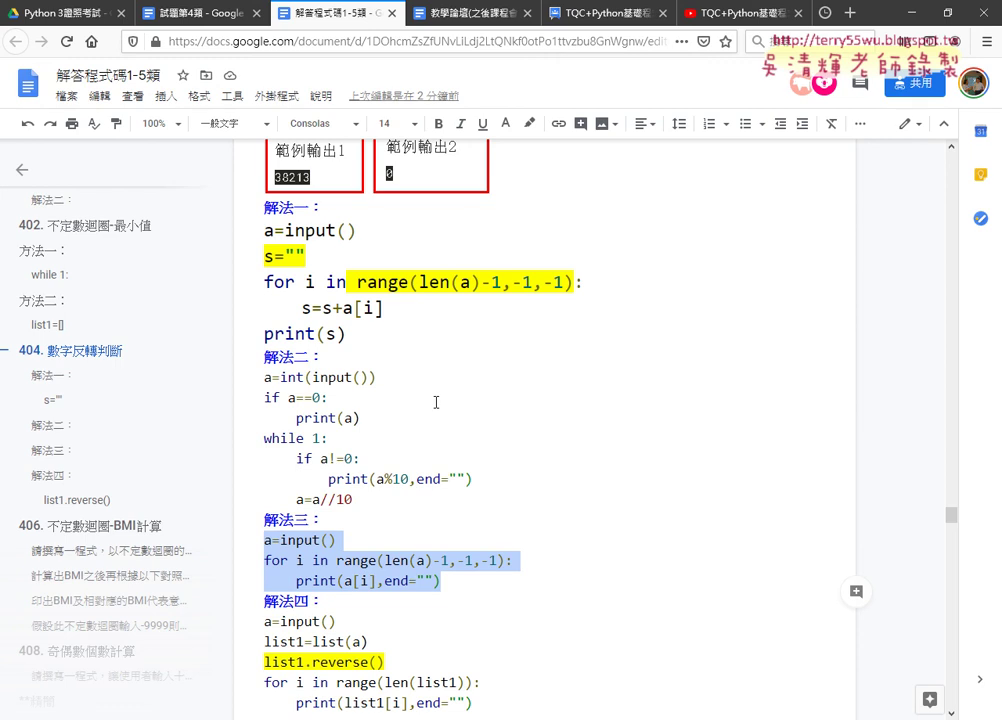
{"action": "scroll", "coordinate": [438, 403], "scroll_direction": "up", "scroll_amount": 1}
{"action": "scroll", "coordinate": [440, 404], "scroll_direction": "up", "scroll_amount": 1}
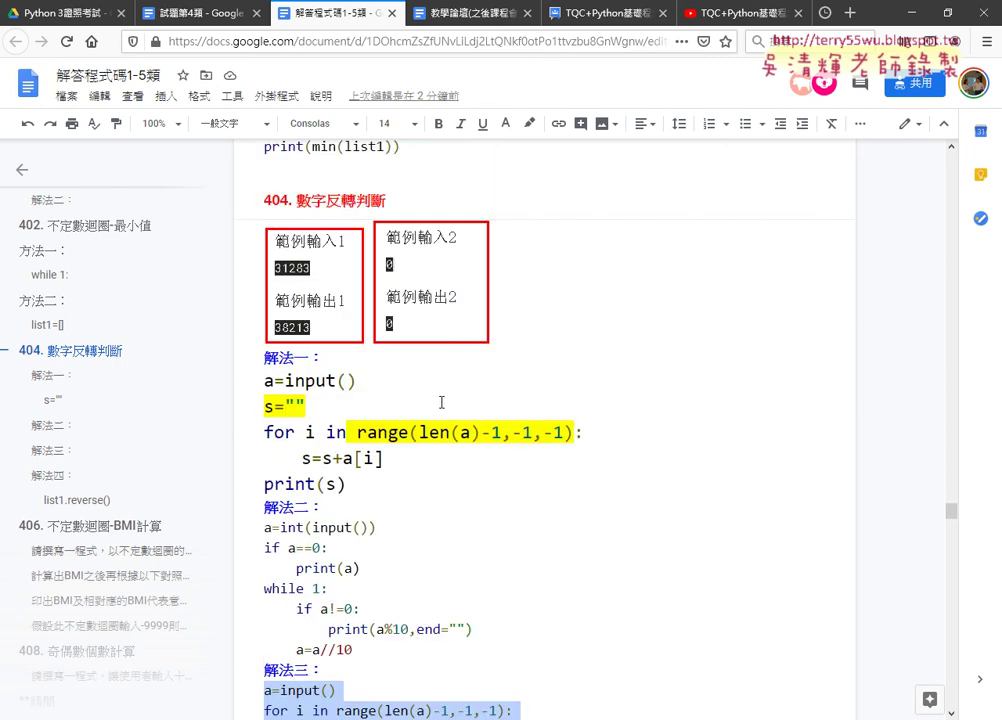
{"action": "scroll", "coordinate": [445, 404], "scroll_direction": "down", "scroll_amount": 3}
{"action": "scroll", "coordinate": [445, 403], "scroll_direction": "down", "scroll_amount": 1}
{"action": "scroll", "coordinate": [445, 403], "scroll_direction": "down", "scroll_amount": 1}
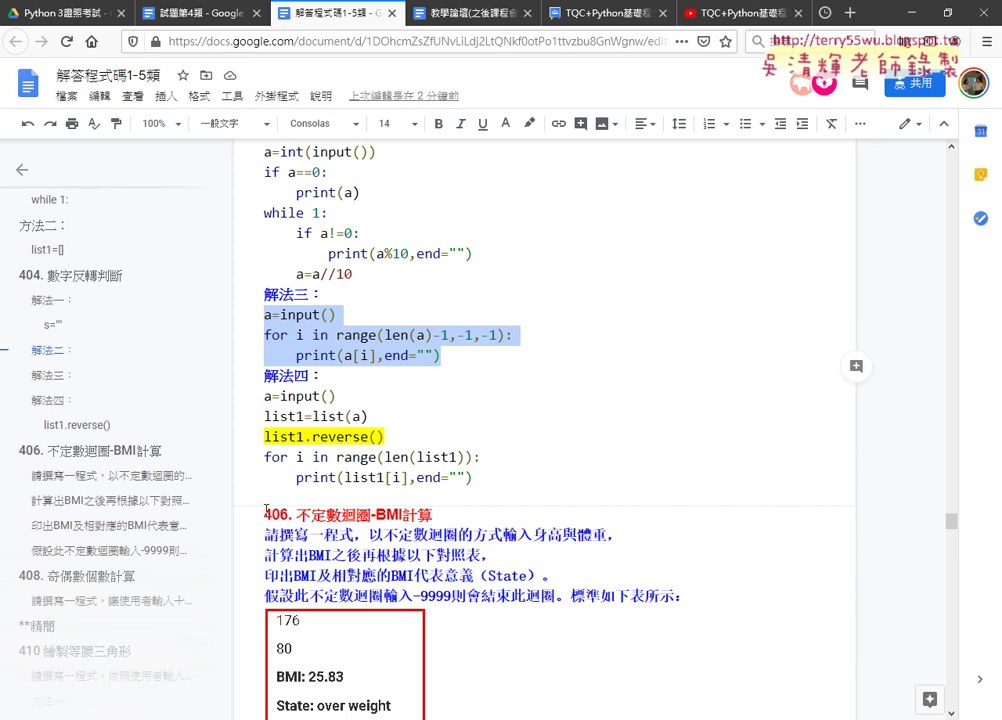
{"action": "left_click_drag", "start_coordinate": [264, 514], "coordinate": [434, 515]}
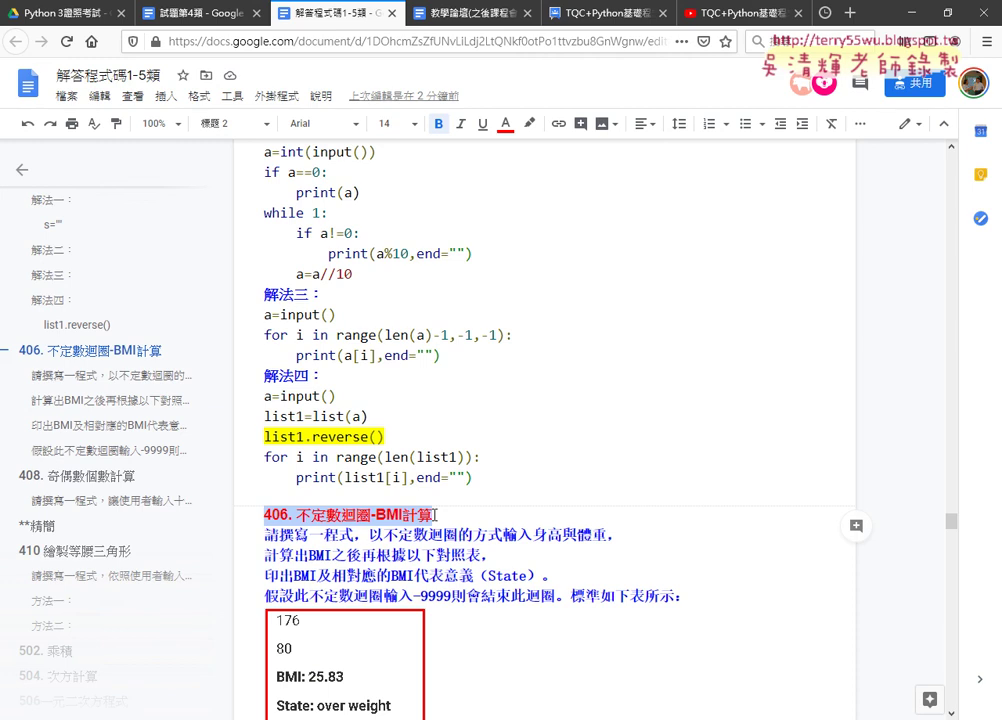
{"action": "left_click_drag", "start_coordinate": [413, 597], "coordinate": [443, 597]}
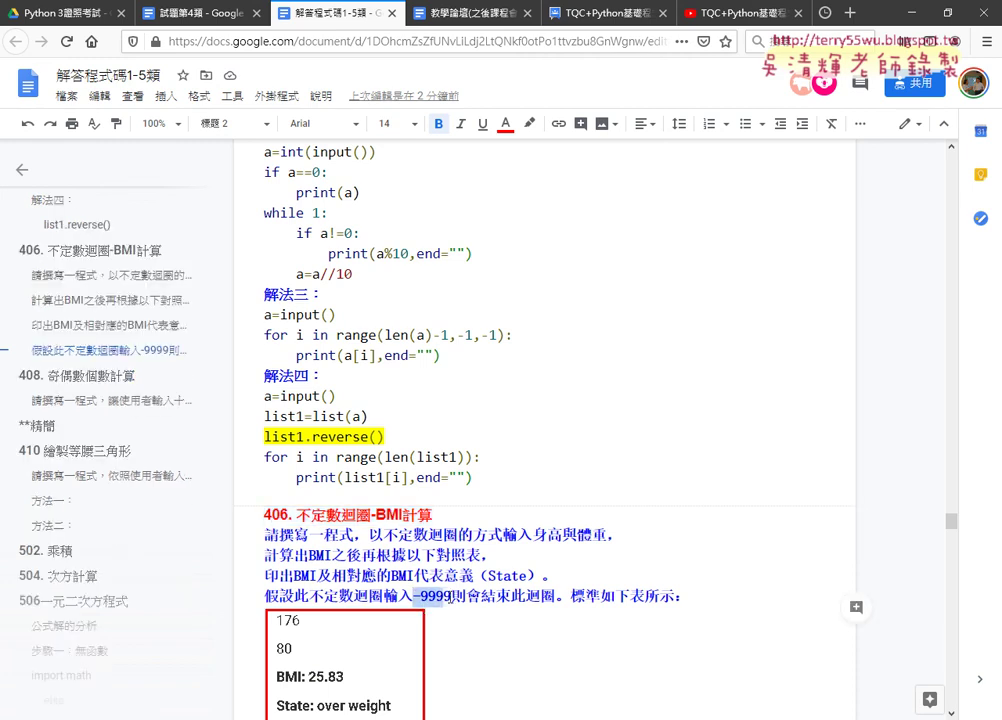
{"action": "key", "text": "shift+Right"}
In the 試題第4類 document, highlight sample input 176 and its 'State: over weight' output.
{"action": "left_click", "coordinate": [195, 12]}
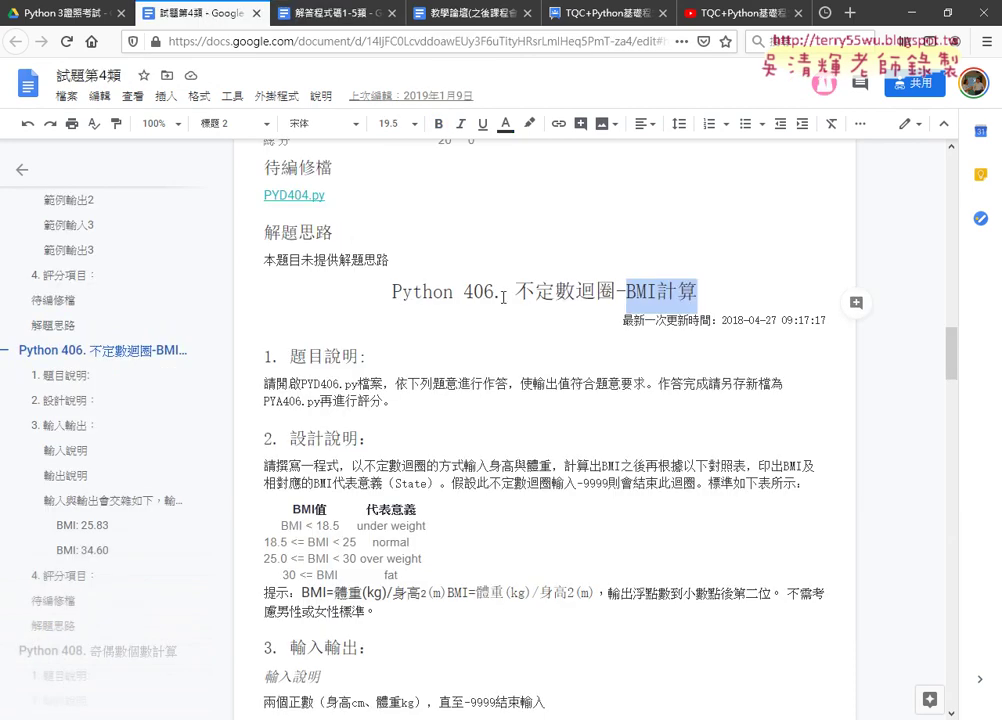
{"action": "scroll", "coordinate": [477, 290], "scroll_direction": "down", "scroll_amount": 3}
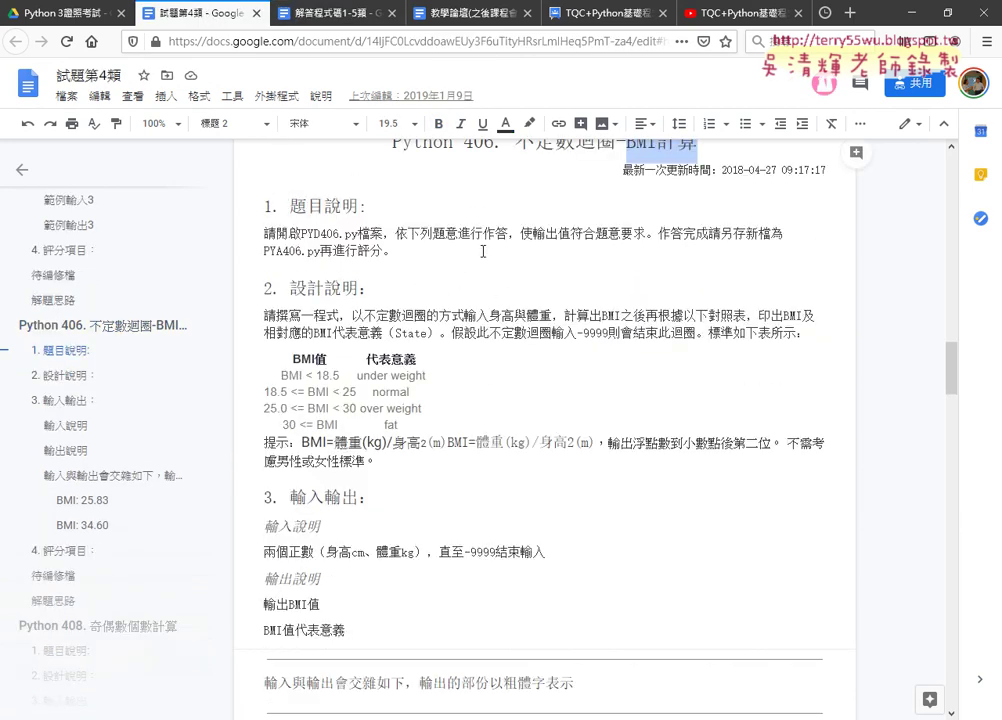
{"action": "scroll", "coordinate": [467, 358], "scroll_direction": "down", "scroll_amount": 4}
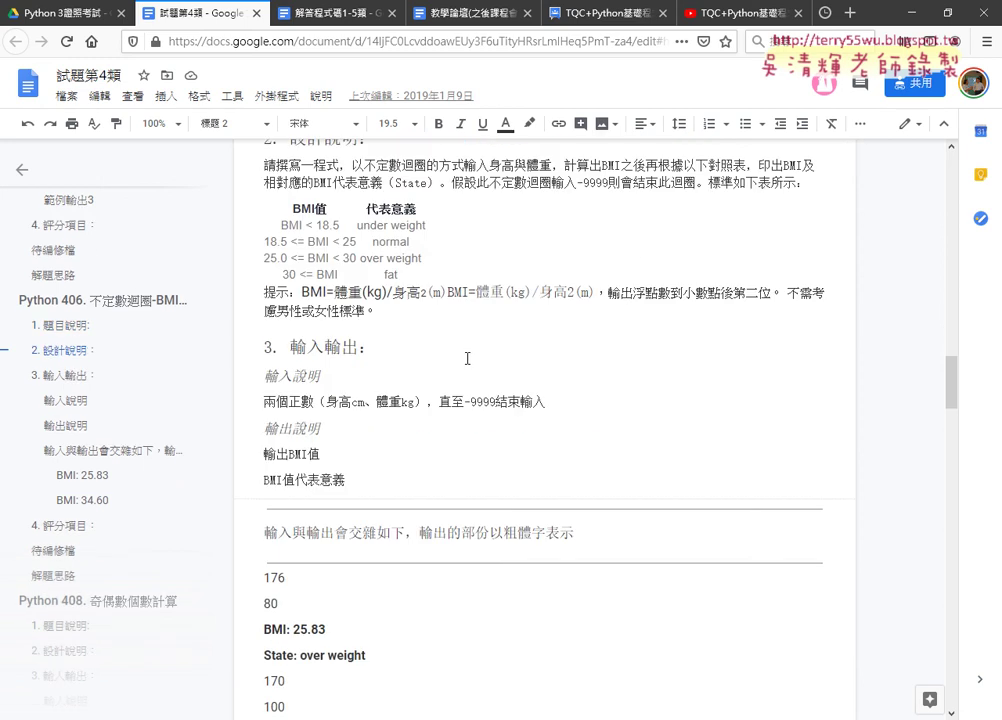
{"action": "mouse_move", "coordinate": [267, 500]}
{"action": "left_mouse_down"}
{"action": "mouse_move", "coordinate": [291, 502]}
{"action": "mouse_move", "coordinate": [277, 528]}
{"action": "mouse_move", "coordinate": [330, 554]}
{"action": "left_mouse_up"}
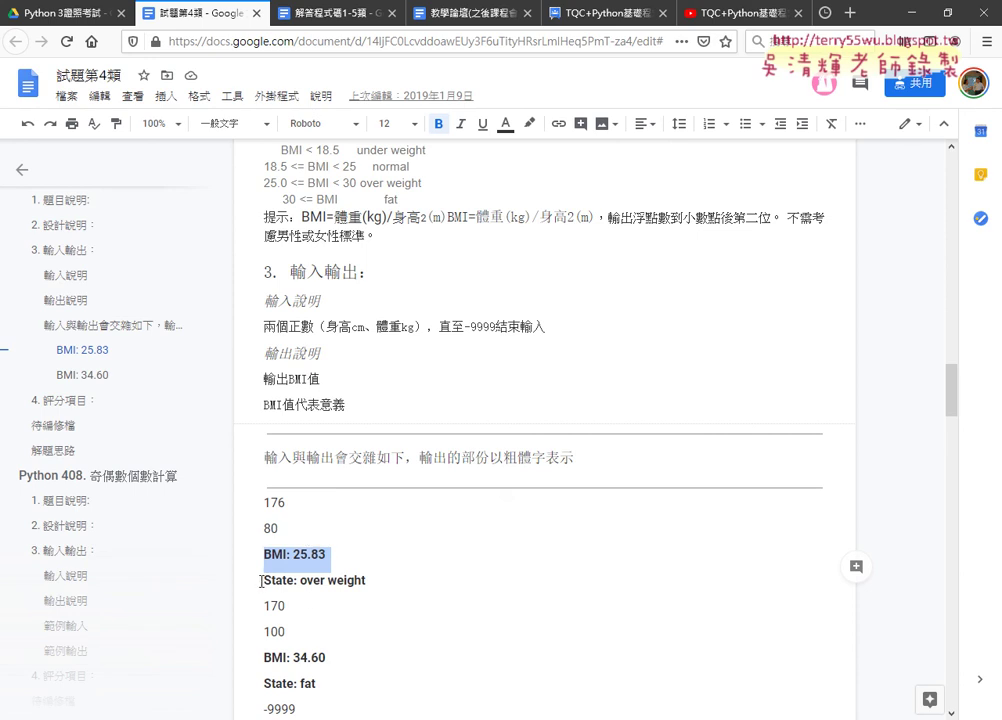
{"action": "left_click_drag", "start_coordinate": [264, 580], "coordinate": [300, 580]}
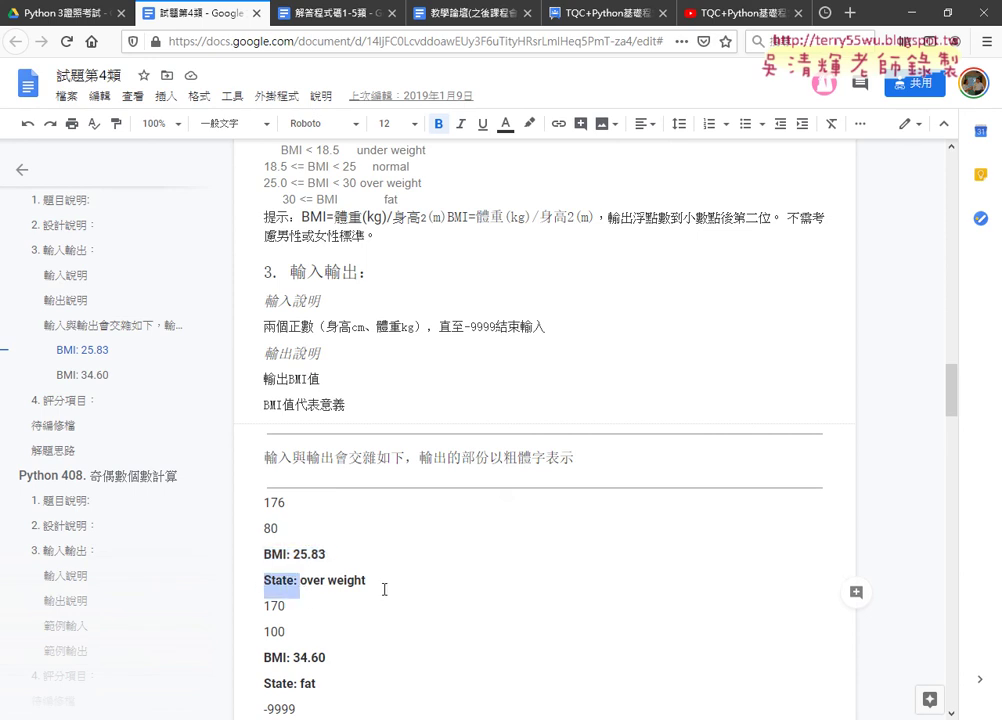
{"action": "left_click_drag", "start_coordinate": [366, 580], "coordinate": [301, 580]}
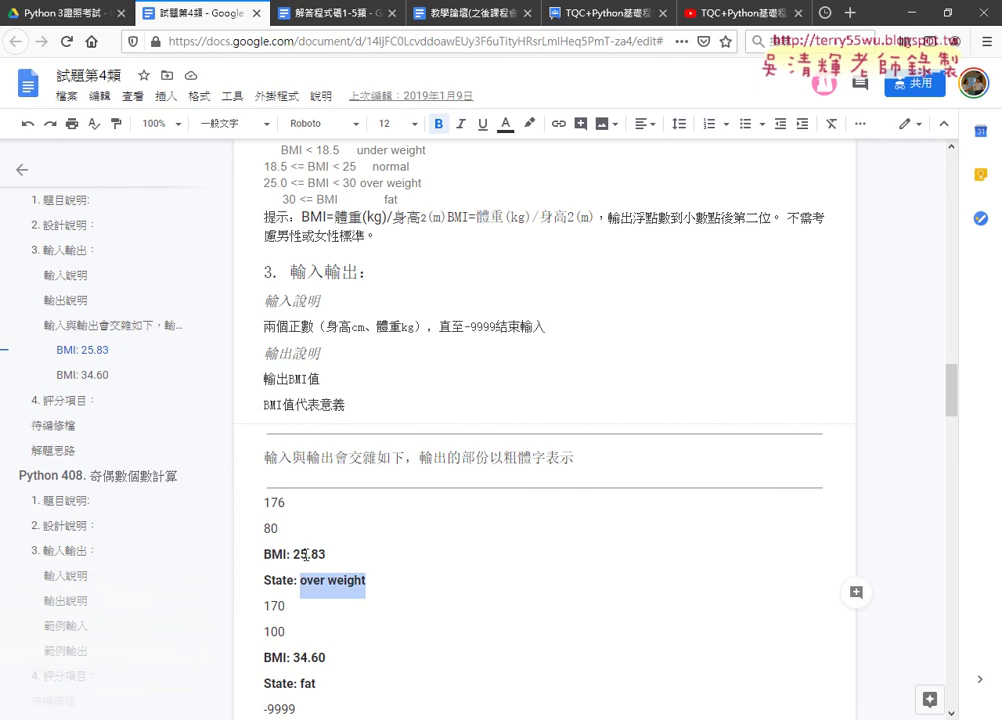
Highlight the four BMI table rows, then select sample input 176.
{"action": "scroll", "coordinate": [349, 225], "scroll_direction": "up", "scroll_amount": 1}
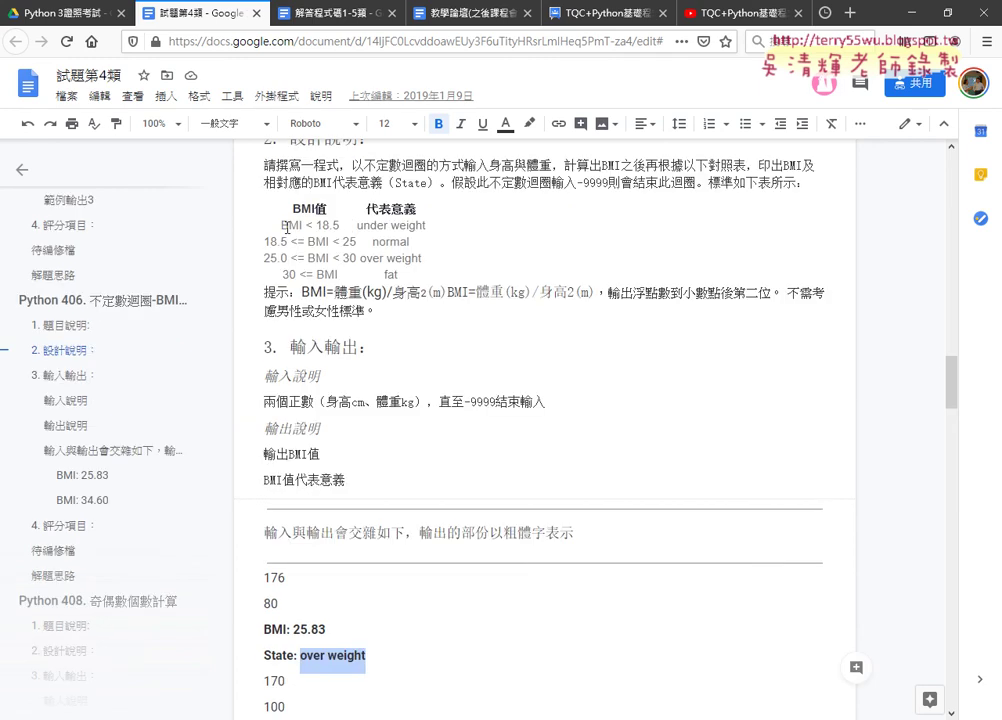
{"action": "left_click_drag", "start_coordinate": [268, 226], "coordinate": [416, 230]}
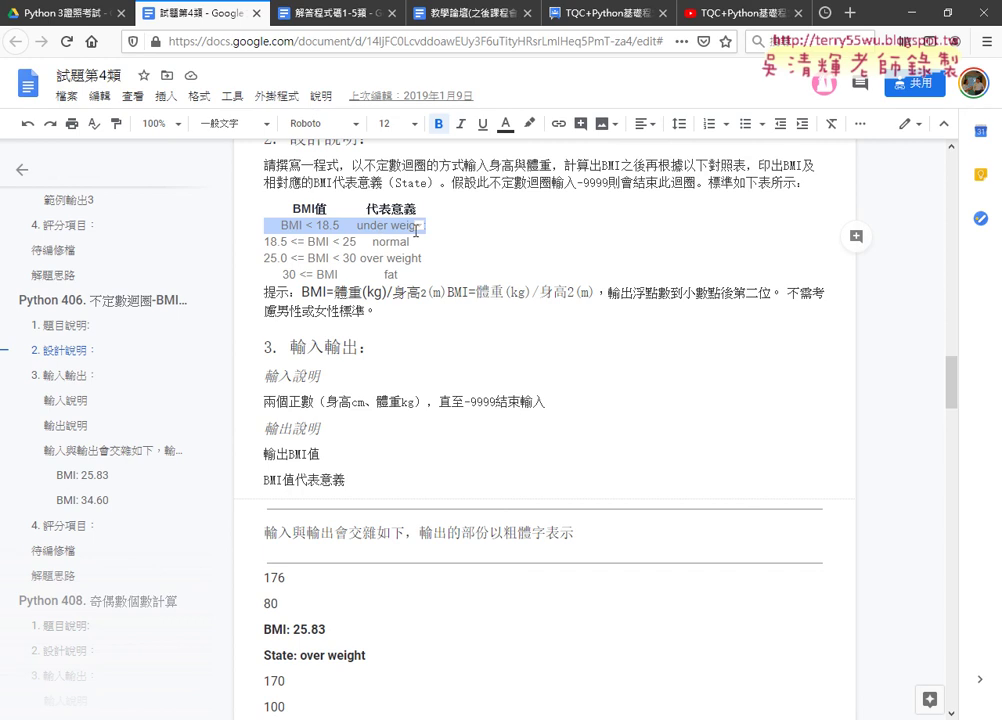
{"action": "key", "text": "shift+Down"}
{"action": "key", "text": "shift+Down"}
{"action": "key", "text": "shift+Down"}
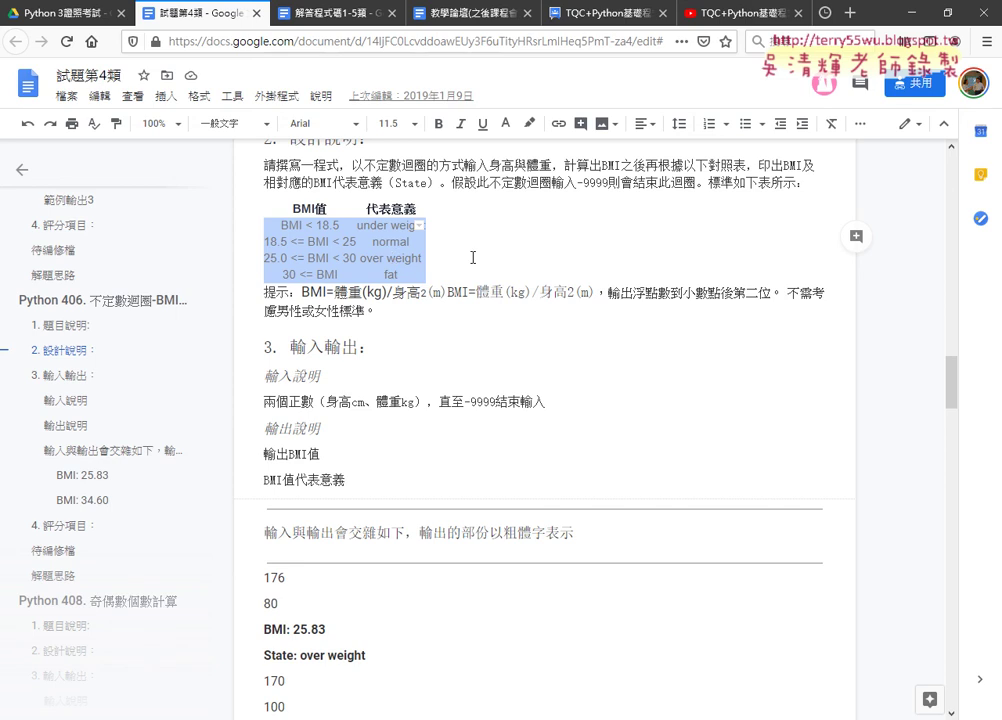
{"action": "left_click_drag", "start_coordinate": [410, 226], "coordinate": [392, 241]}
{"action": "left_click", "coordinate": [390, 274]}
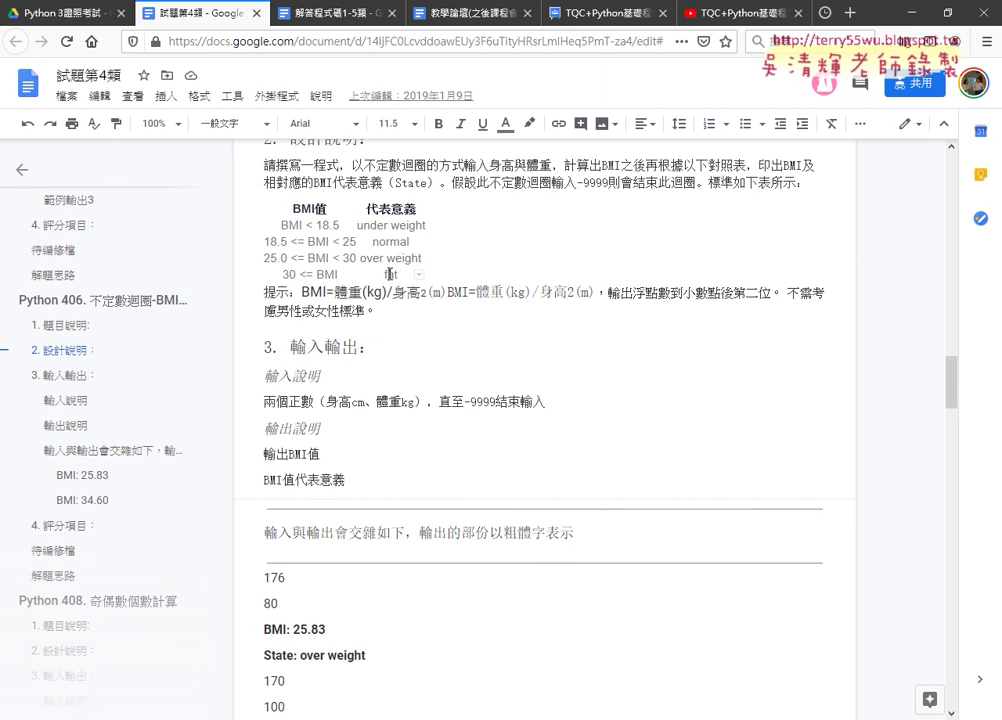
{"action": "scroll", "coordinate": [390, 274], "scroll_direction": "down", "scroll_amount": 3}
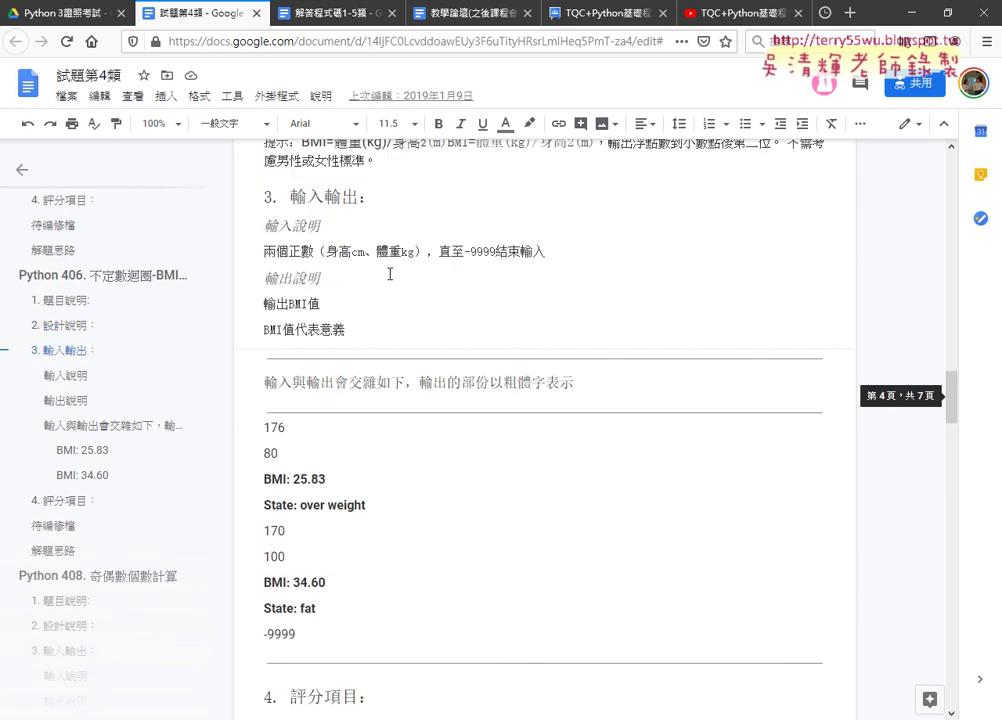
{"action": "double_click", "coordinate": [275, 427]}
Restore the Firefox and Eclipse windows from full screen and nudge Eclipse into position.
{"action": "double_click", "coordinate": [742, 10]}
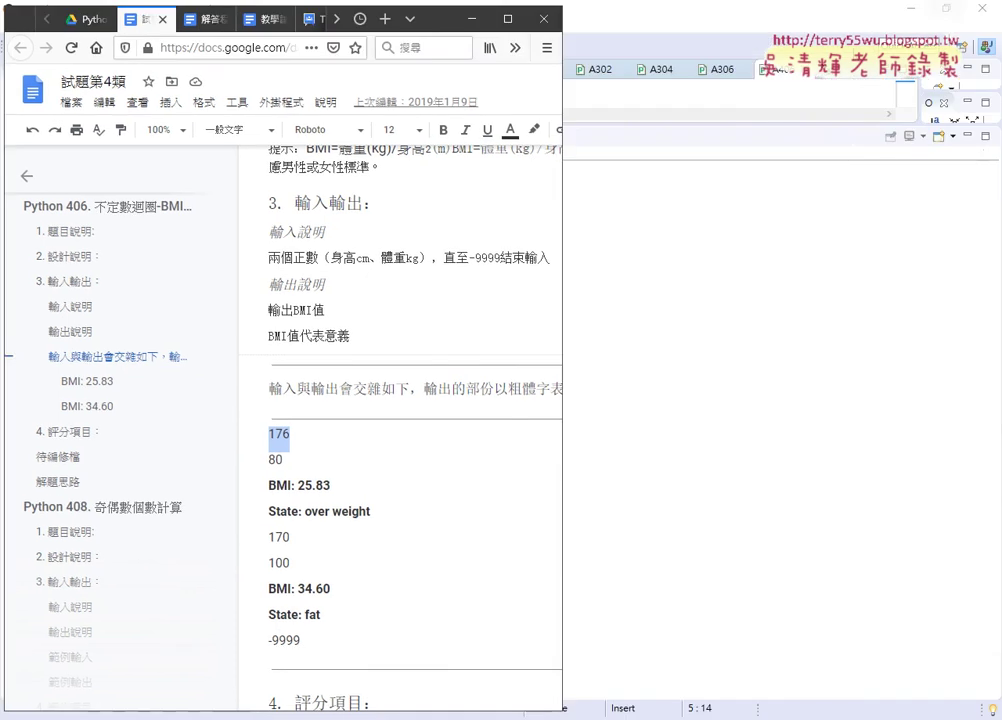
{"action": "left_click", "coordinate": [577, 224]}
{"action": "double_click", "coordinate": [492, 24]}
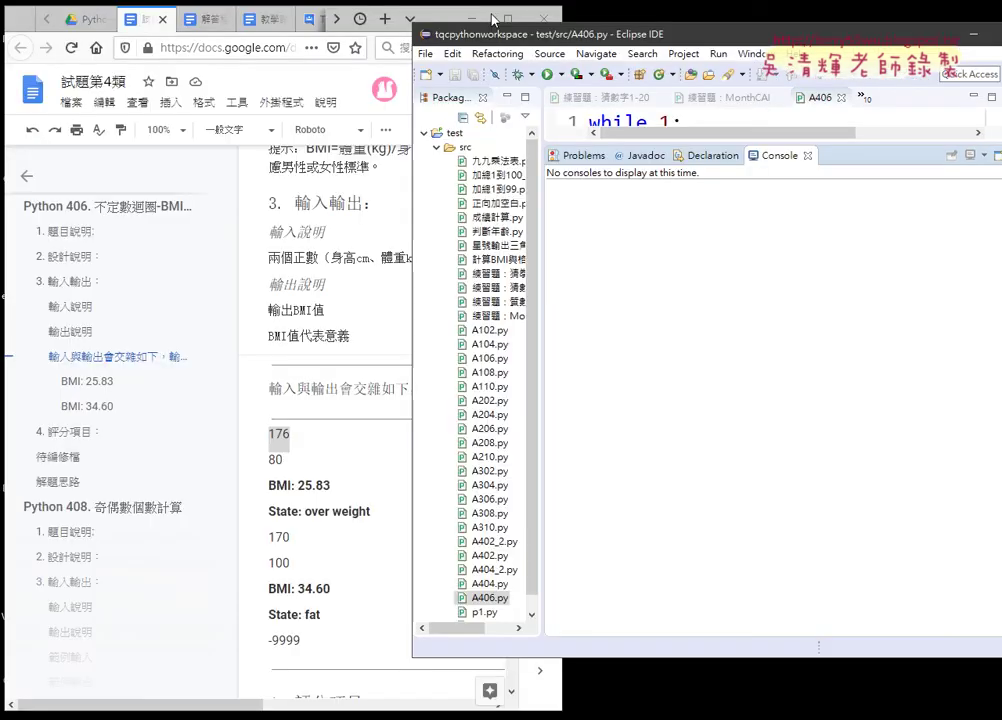
{"action": "left_click_drag", "start_coordinate": [492, 19], "coordinate": [499, 26]}
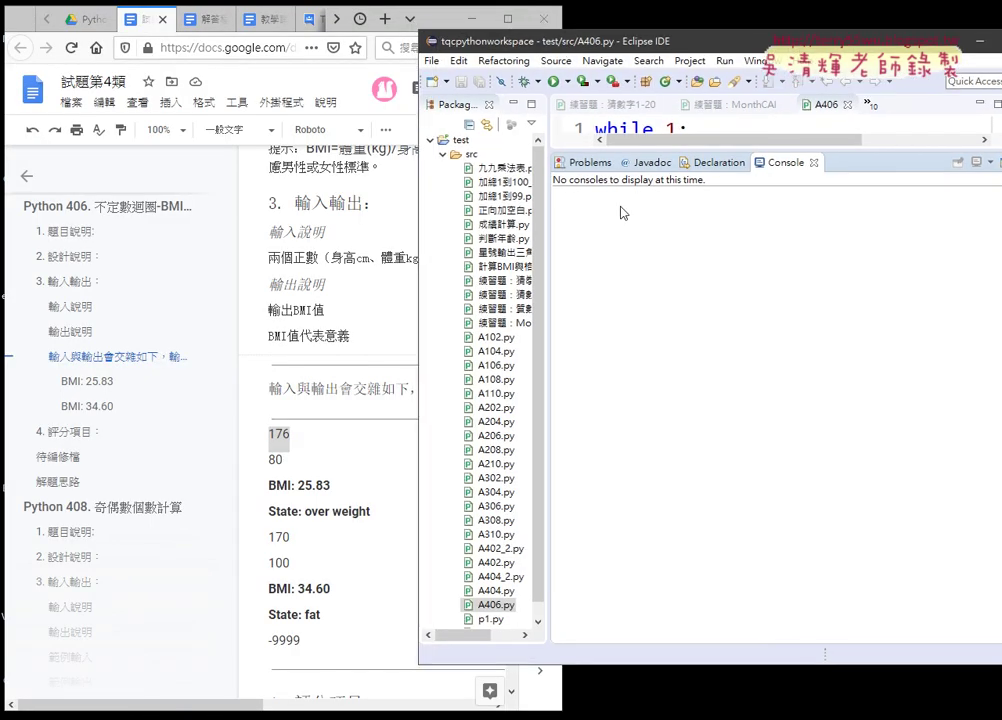
Run the program twice with input 176, then clear the terminated console run and restart.
{"action": "key", "text": "ctrl+F11"}
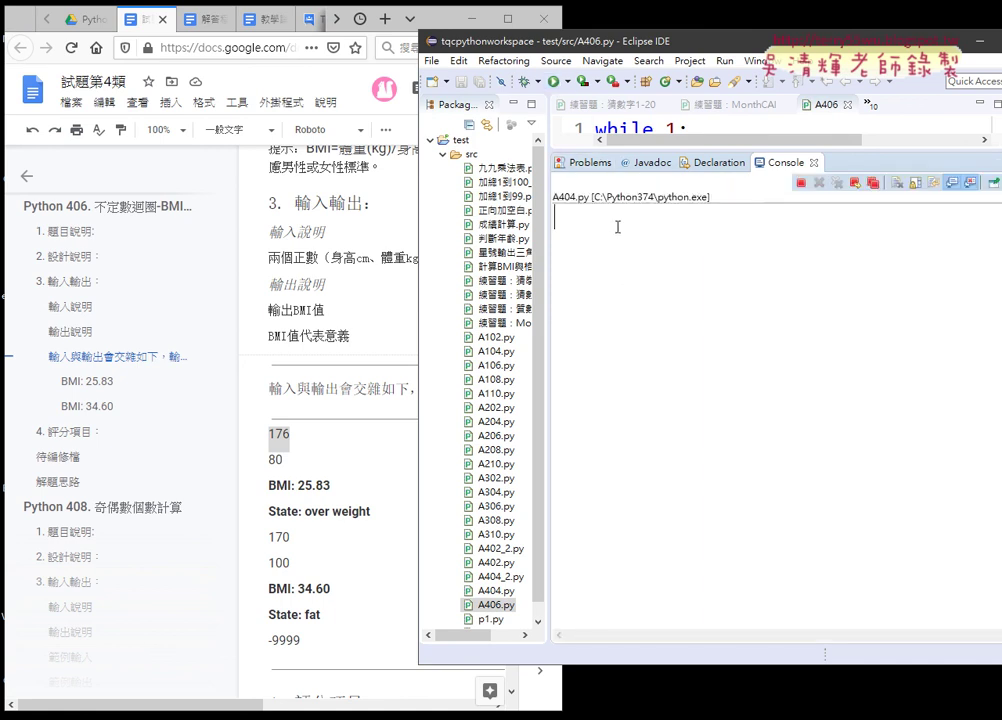
{"action": "type", "text": "17"}
{"action": "type", "text": "6"}
{"action": "key", "text": "Return"}
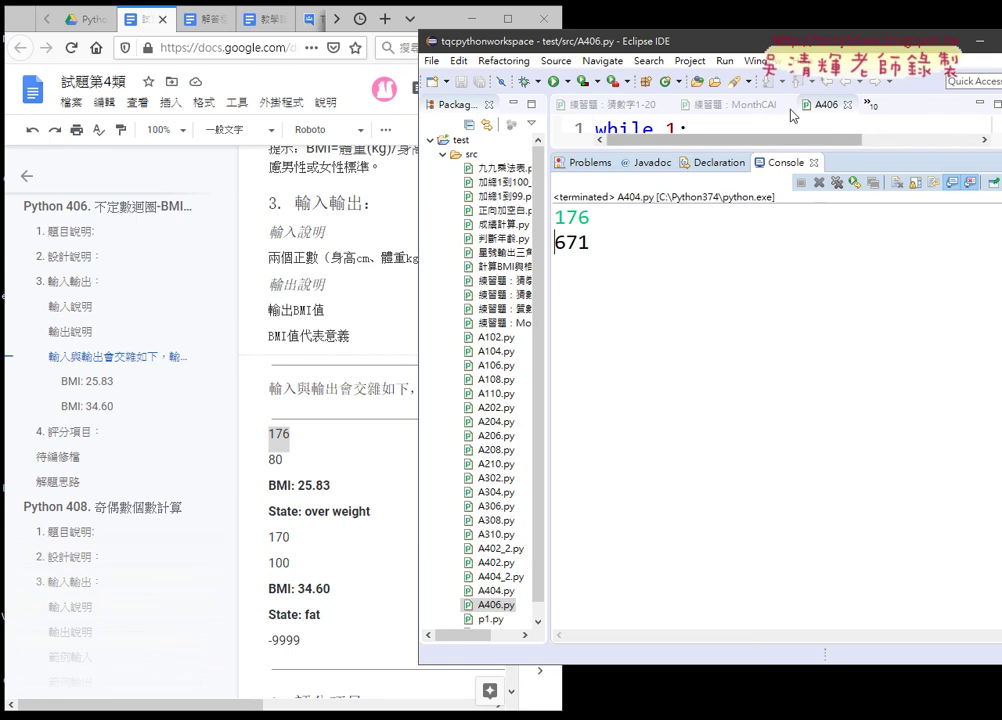
{"action": "left_click", "coordinate": [555, 83]}
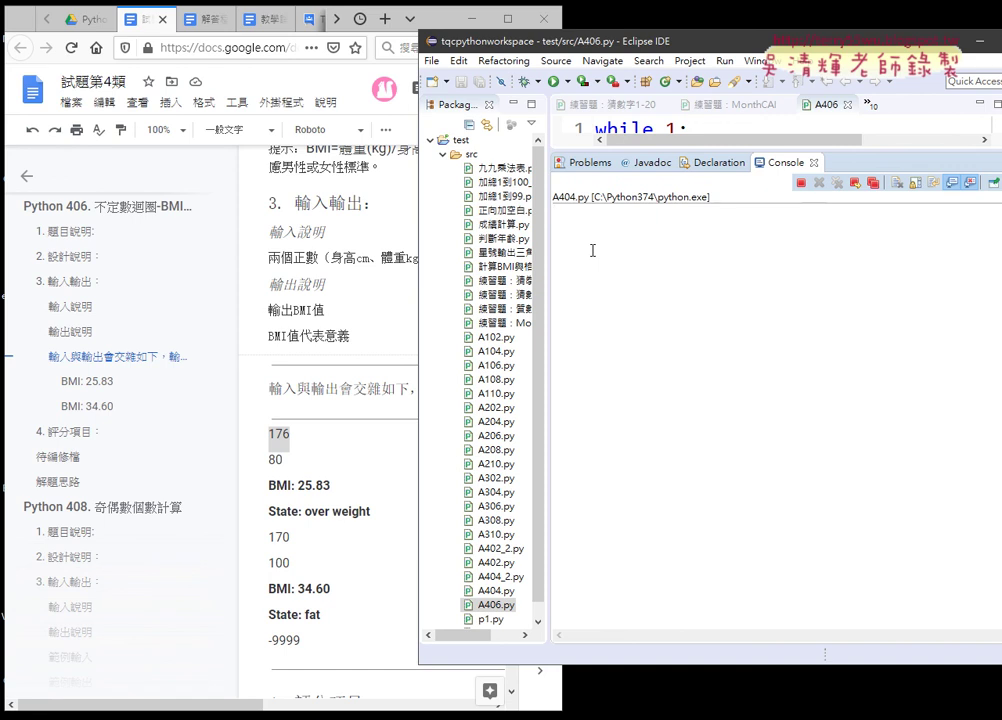
{"action": "type", "text": "176"}
{"action": "key", "text": "Return"}
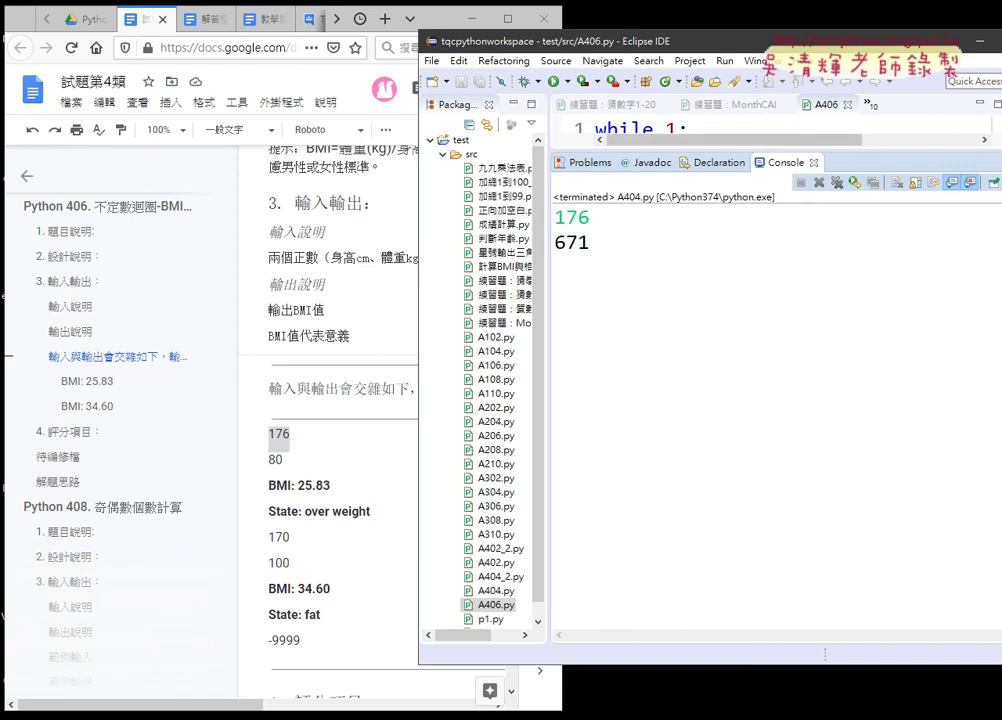
{"action": "left_click_drag", "start_coordinate": [601, 40], "coordinate": [433, 40]}
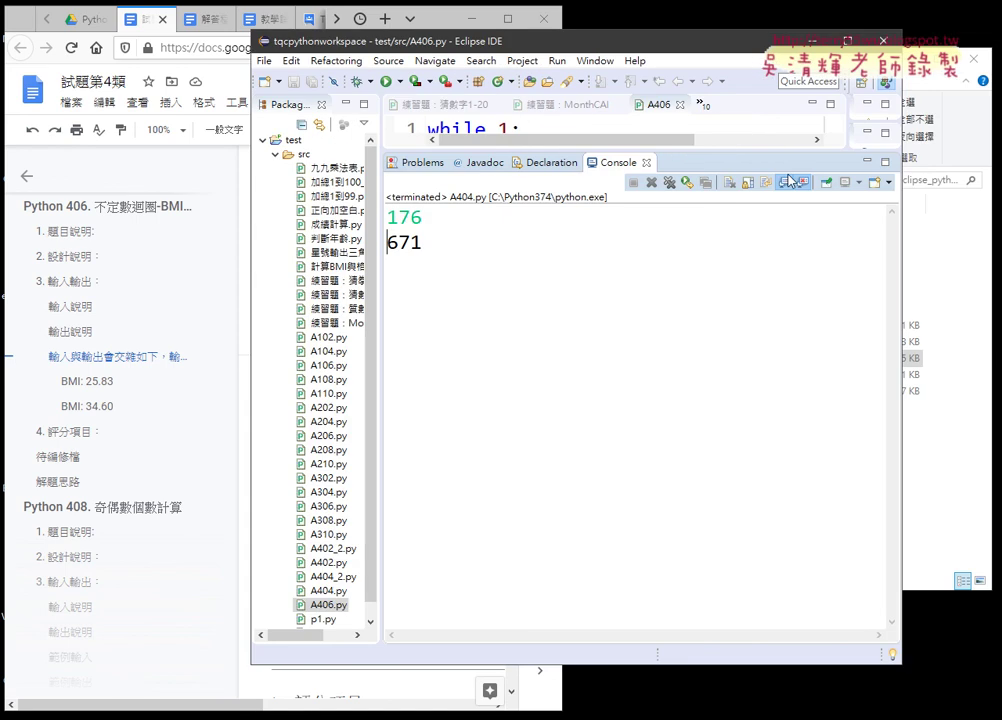
{"action": "left_click", "coordinate": [652, 184]}
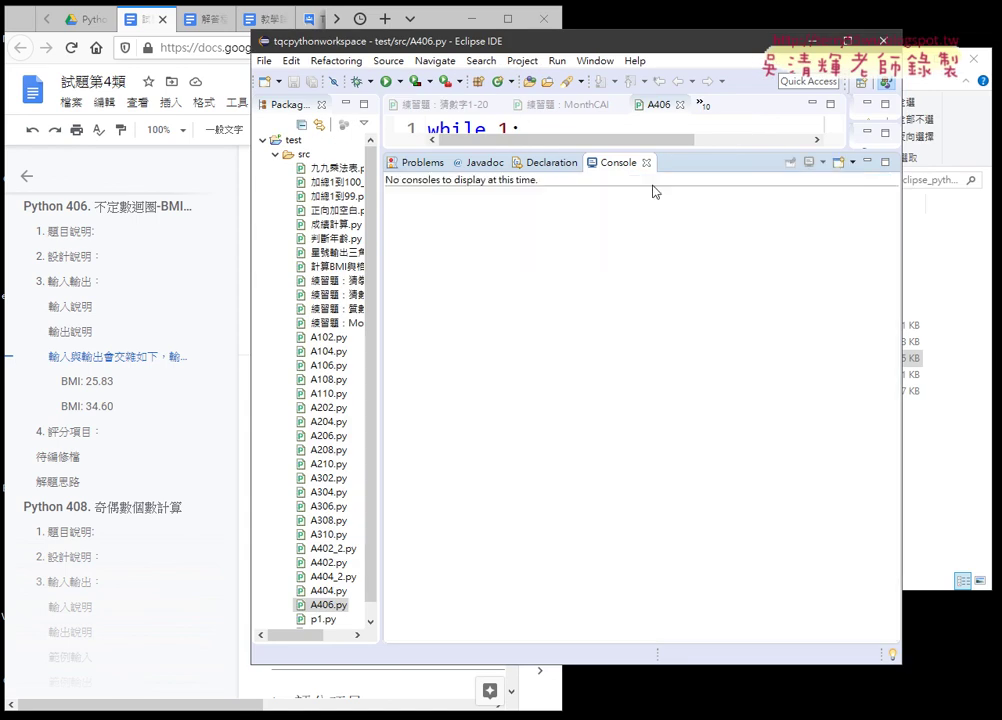
{"action": "left_click", "coordinate": [391, 86]}
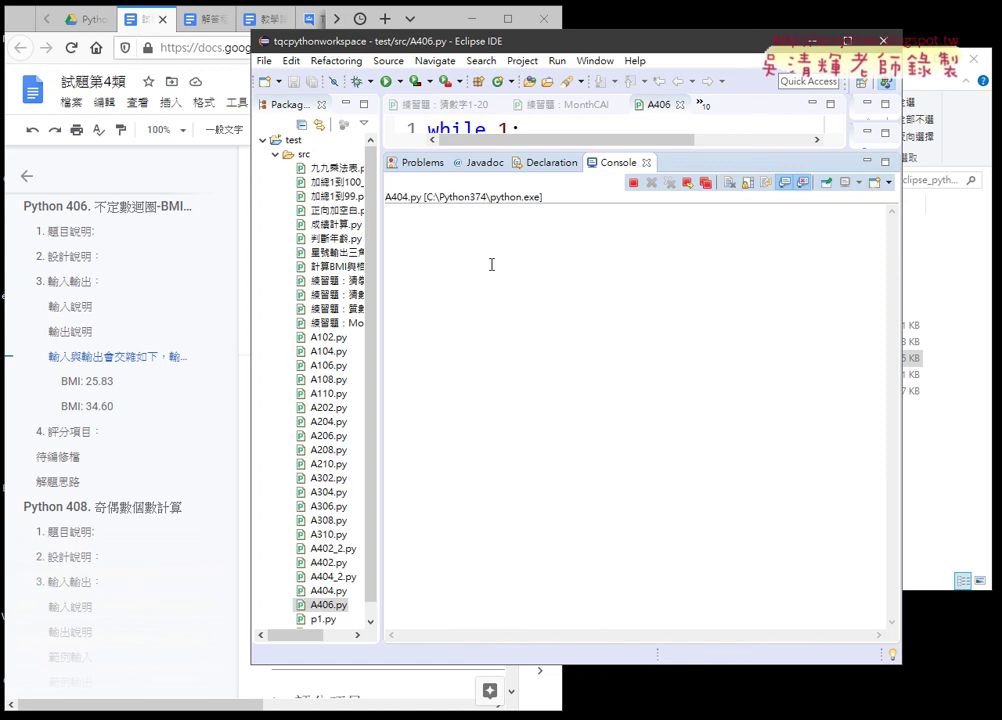
Maximize Eclipse, enlarge the code pane, and run A406.py as a Python program.
{"action": "double_click", "coordinate": [543, 42]}
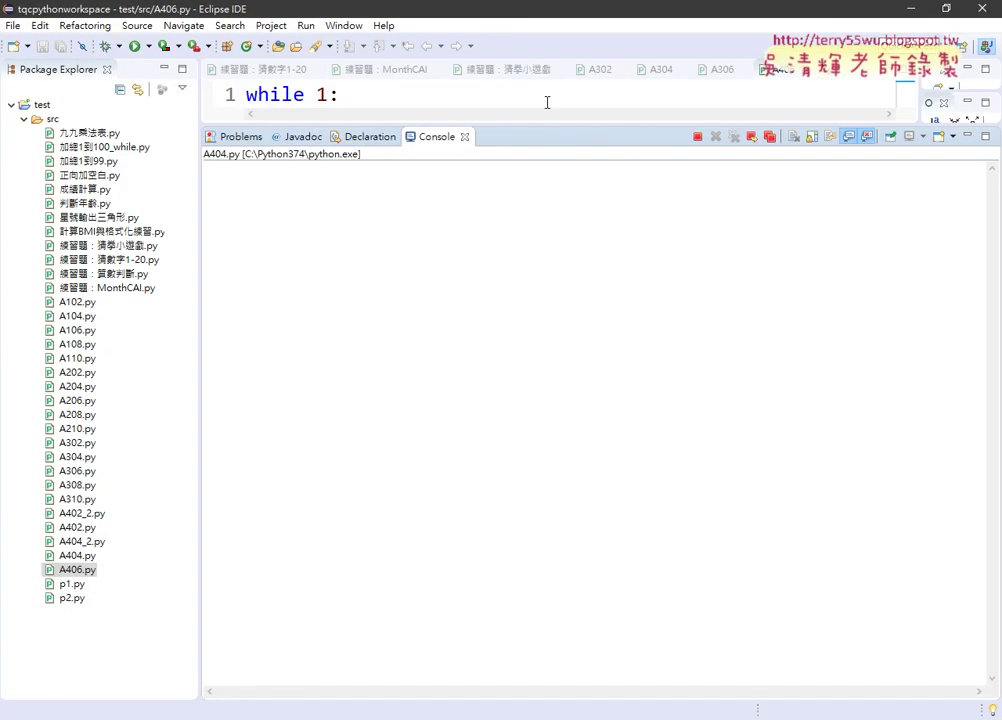
{"action": "left_click_drag", "start_coordinate": [539, 124], "coordinate": [545, 226]}
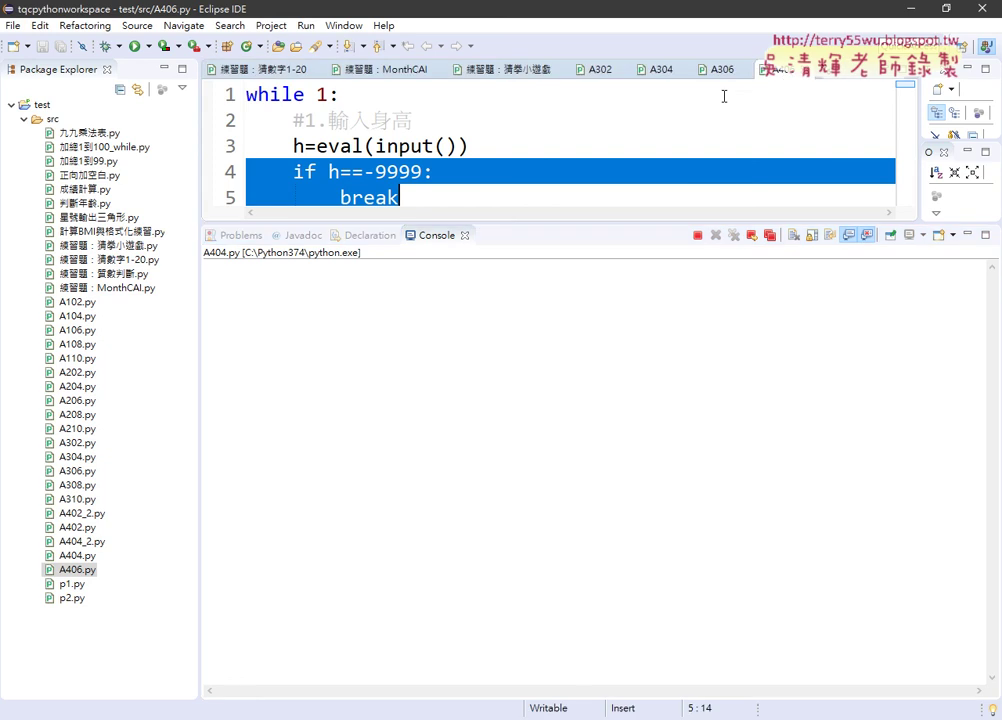
{"action": "left_click", "coordinate": [570, 147]}
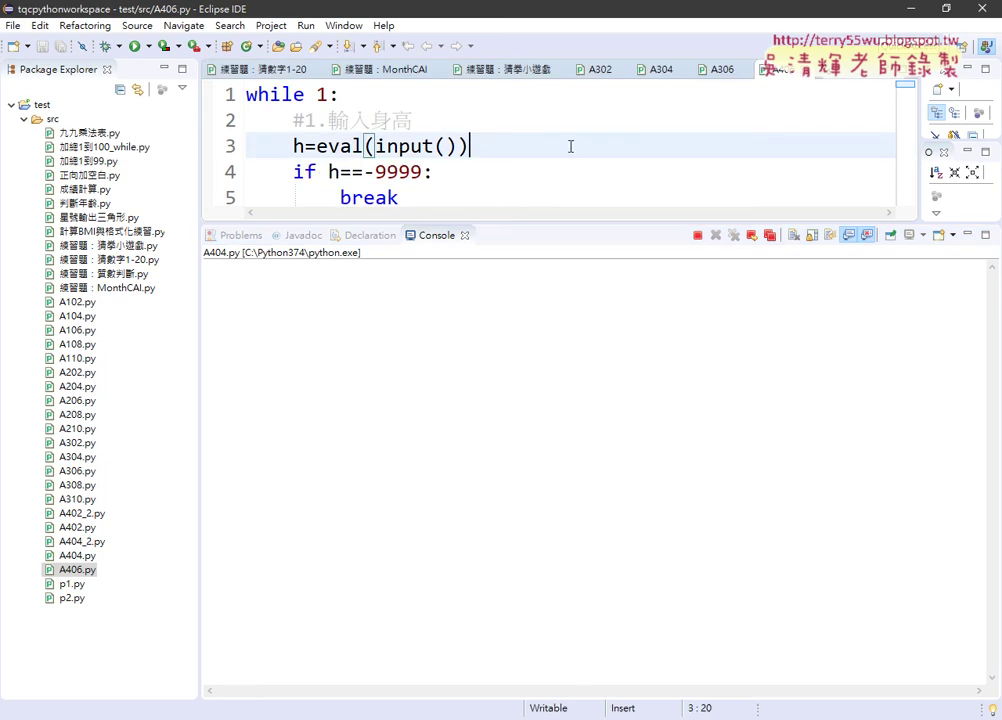
{"action": "left_click", "coordinate": [136, 46]}
{"action": "double_click", "coordinate": [440, 195]}
Shrink Eclipse, give the console more room, and move it beside the Docs sample.
{"action": "key", "text": "super+Down"}
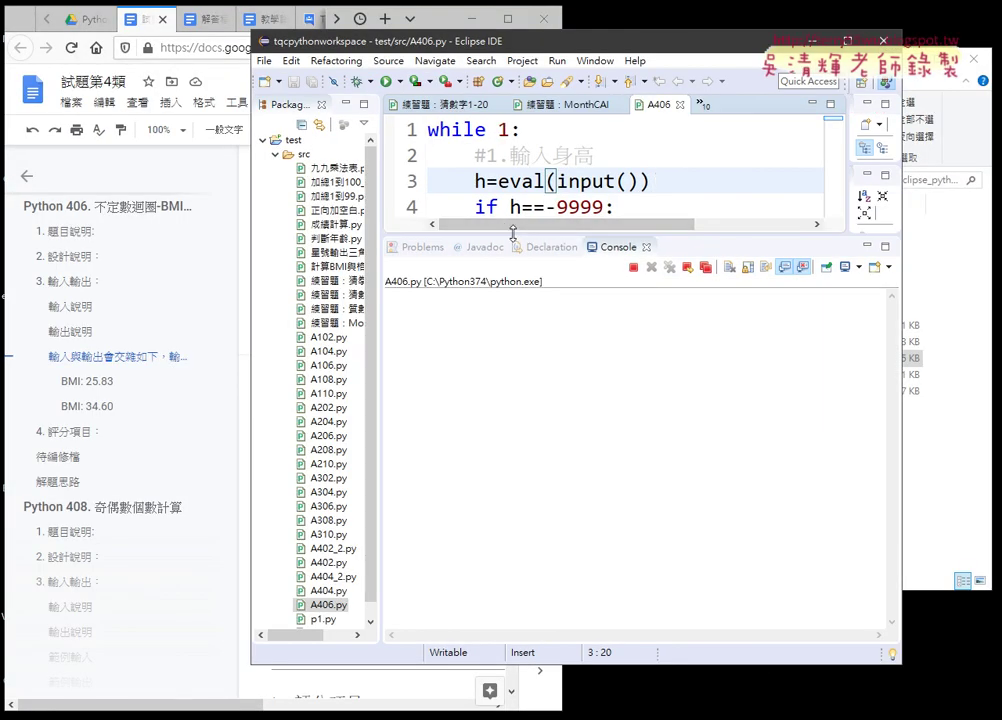
{"action": "left_click_drag", "start_coordinate": [513, 232], "coordinate": [513, 164]}
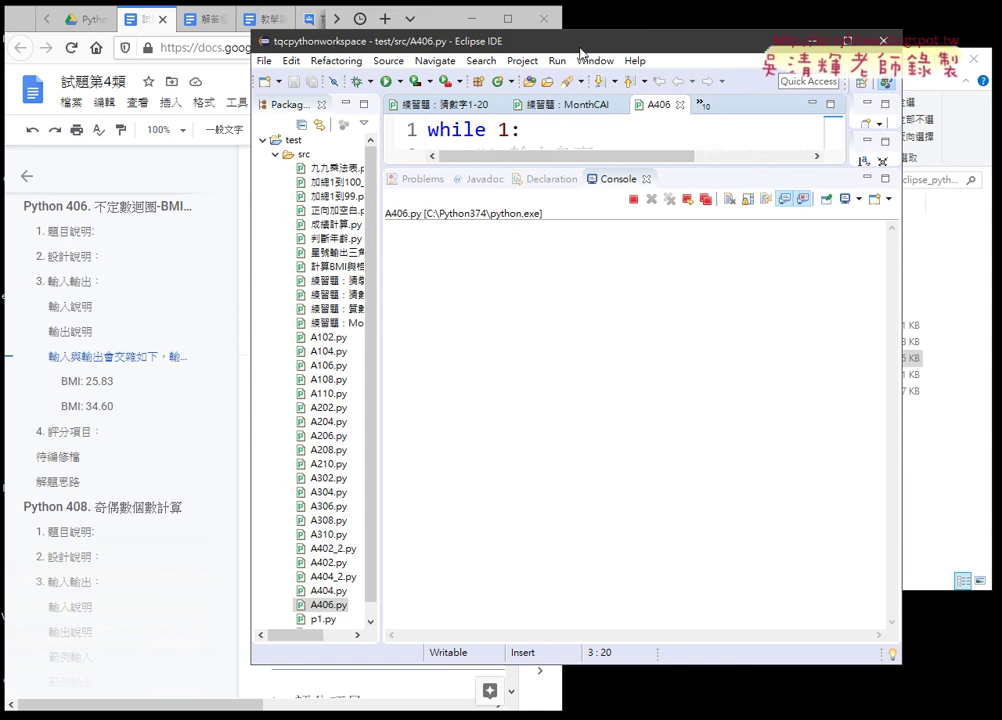
{"action": "left_click_drag", "start_coordinate": [580, 52], "coordinate": [774, 57]}
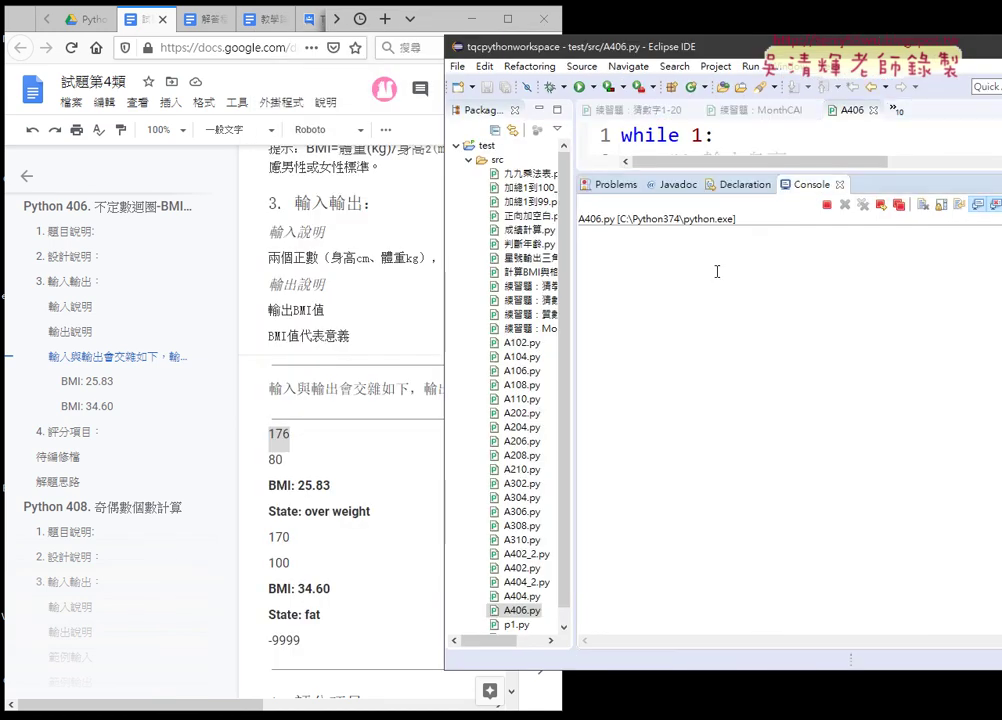
Enter height 176 and weight 80, confirming output BMI: 25.83, State: over weight.
{"action": "type", "text": "176"}
{"action": "key", "text": "Return"}
{"action": "type", "text": "80"}
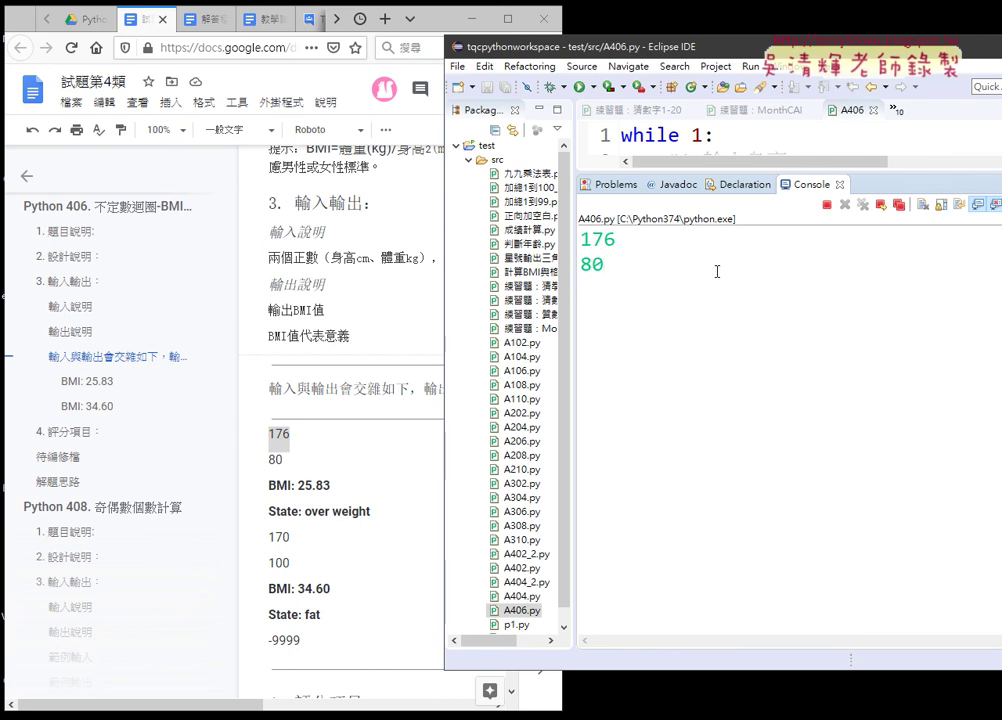
{"action": "key", "text": "Return"}
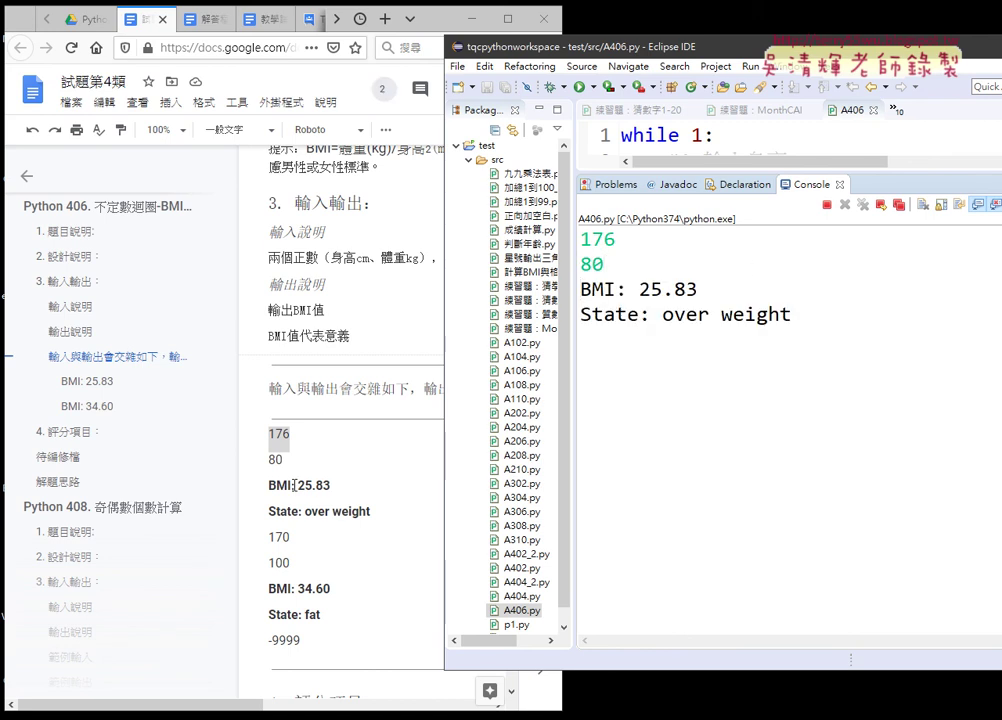
{"action": "mouse_move", "coordinate": [792, 316]}
{"action": "left_mouse_down"}
{"action": "mouse_move", "coordinate": [578, 290]}
{"action": "mouse_move", "coordinate": [580, 238]}
{"action": "left_mouse_up"}
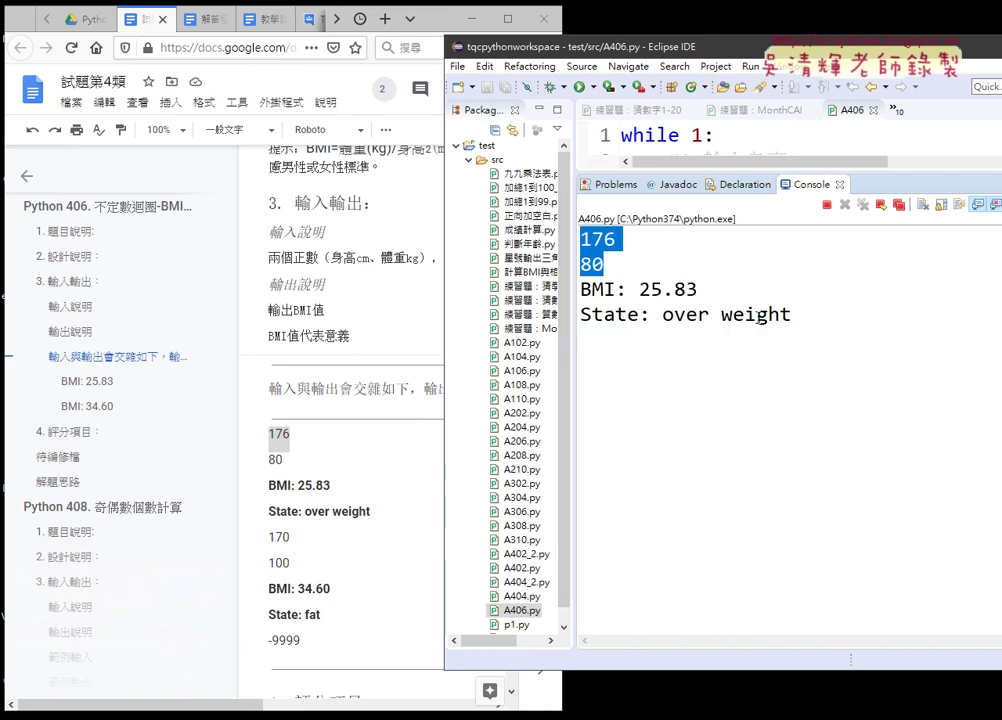
{"action": "left_click_drag", "start_coordinate": [792, 316], "coordinate": [580, 289]}
{"action": "left_click", "coordinate": [777, 356]}
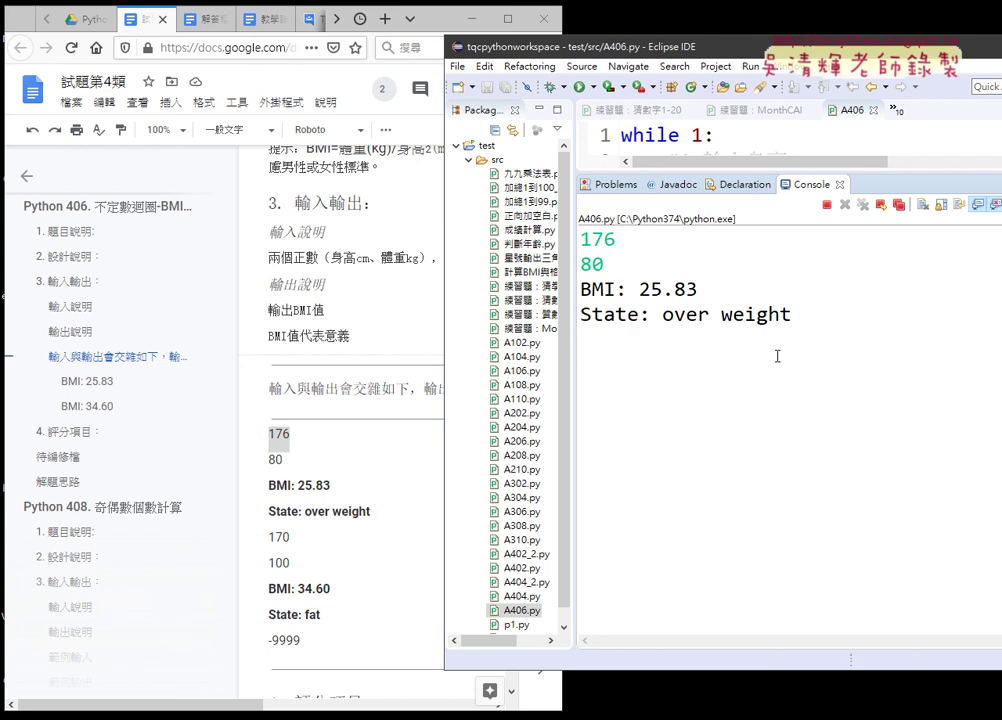
Enter height 170 and weight 100, confirming output BMI: 34.60, State: fat.
{"action": "type", "text": "170"}
{"action": "key", "text": "Return"}
{"action": "type", "text": "100"}
{"action": "key", "text": "Return"}
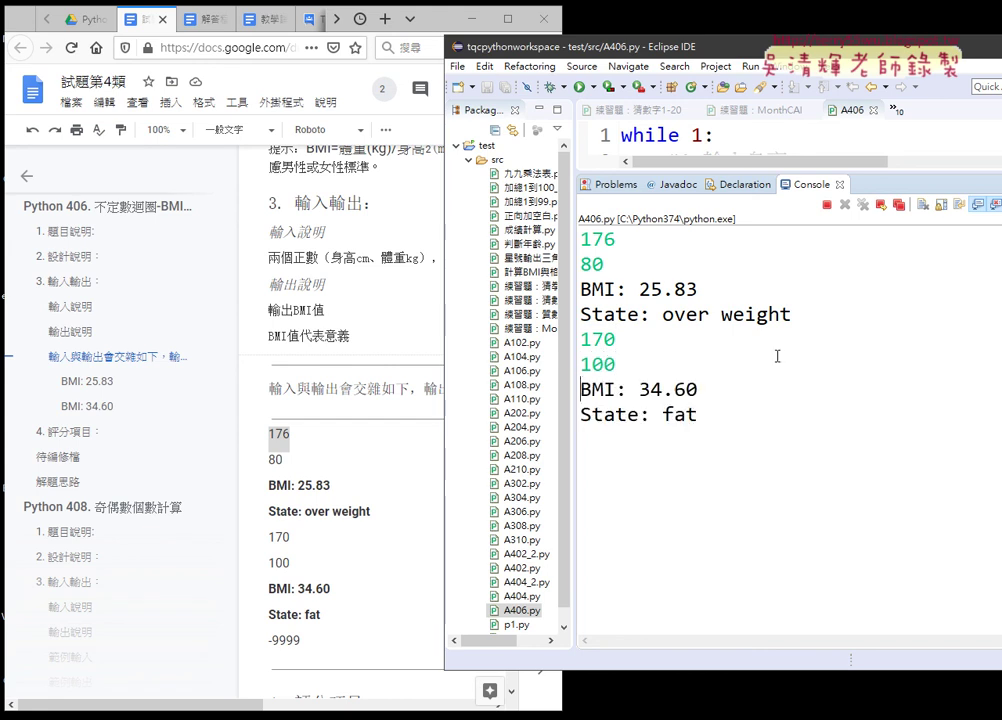
{"action": "left_click", "coordinate": [747, 409], "text": "shift"}
{"action": "left_click", "coordinate": [743, 409]}
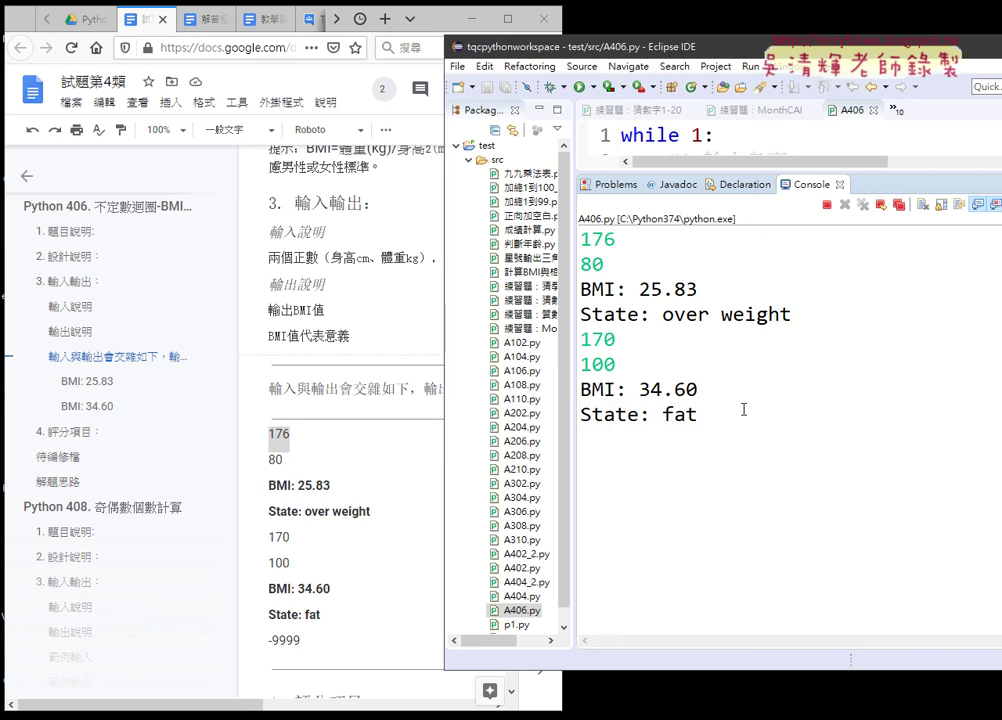
{"action": "left_click", "coordinate": [712, 490]}
Check the -9999 terminator in the Docs sample, then enter -9999 to end the program.
{"action": "left_click", "coordinate": [310, 648]}
{"action": "scroll", "coordinate": [300, 600], "scroll_direction": "down", "scroll_amount": 1}
{"action": "left_click_drag", "start_coordinate": [296, 576], "coordinate": [267, 566]}
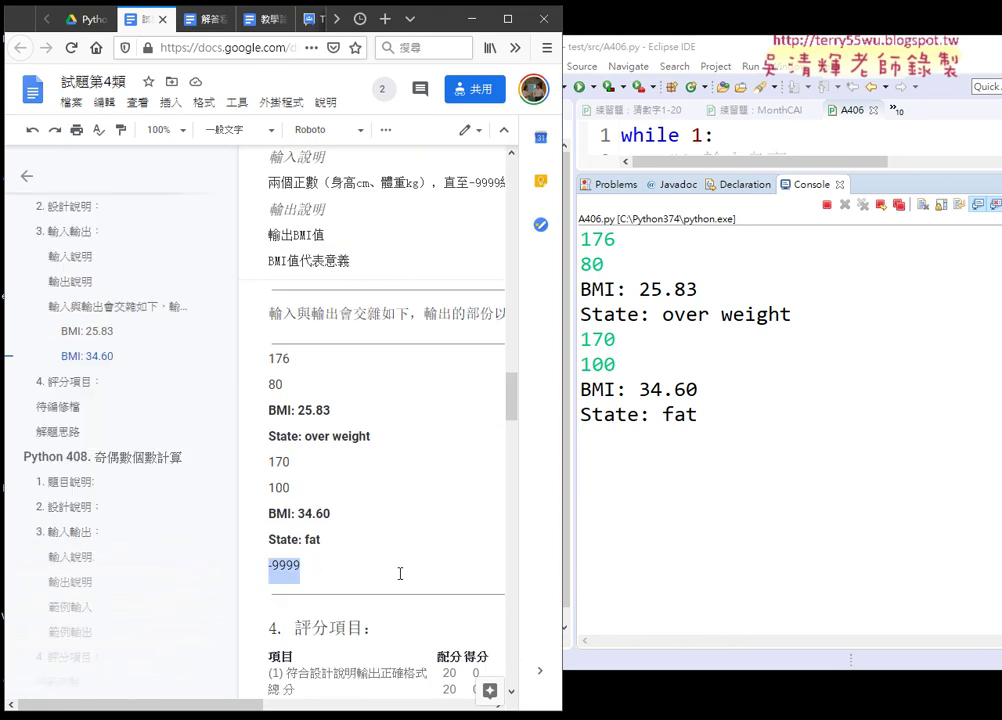
{"action": "left_click", "coordinate": [650, 465]}
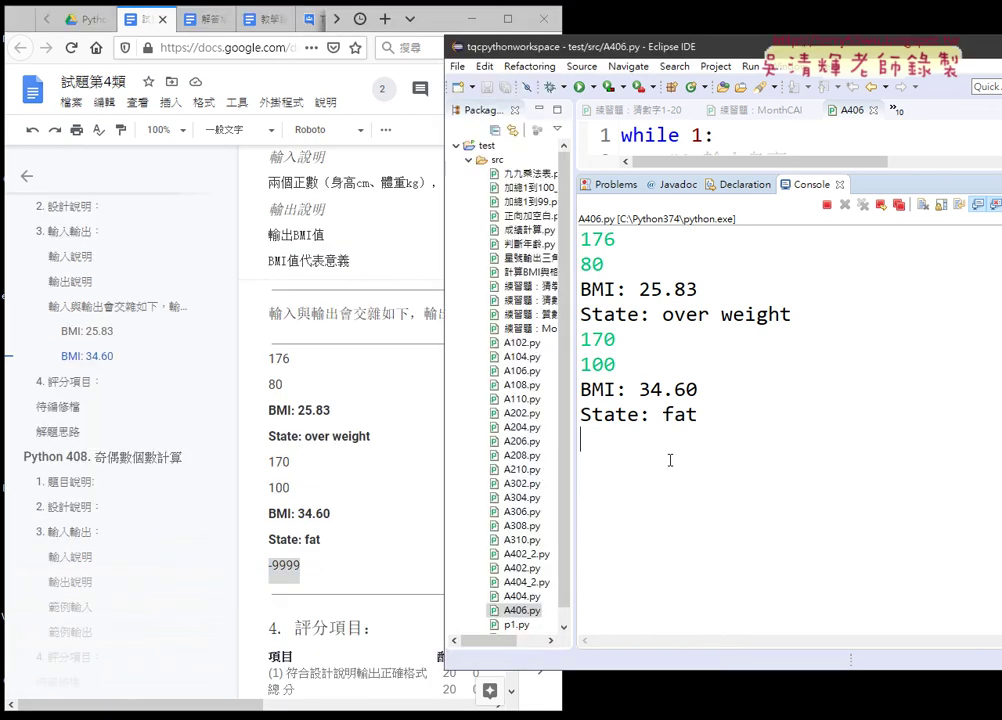
{"action": "type", "text": "-9"}
{"action": "type", "text": "999"}
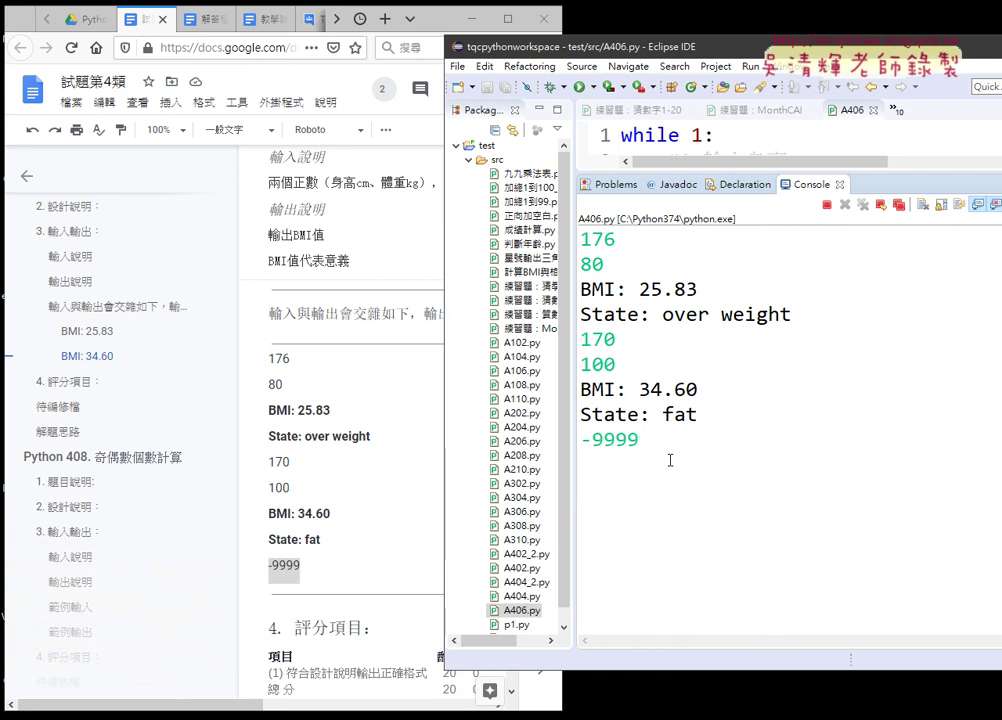
{"action": "key", "text": "Return"}
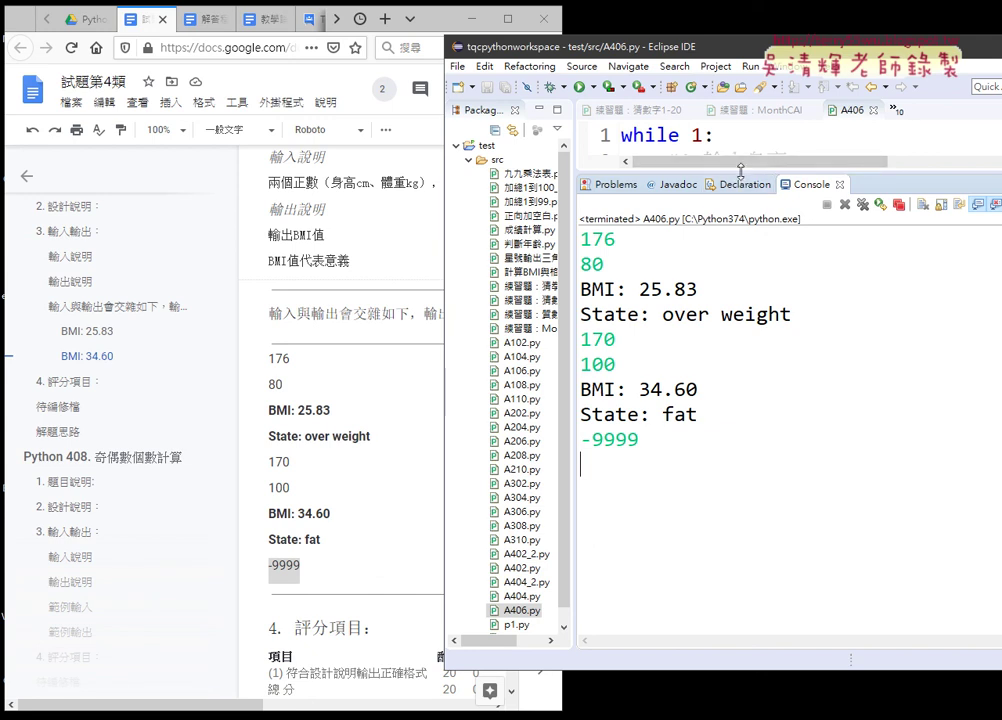
{"action": "left_click_drag", "start_coordinate": [741, 169], "coordinate": [741, 163]}
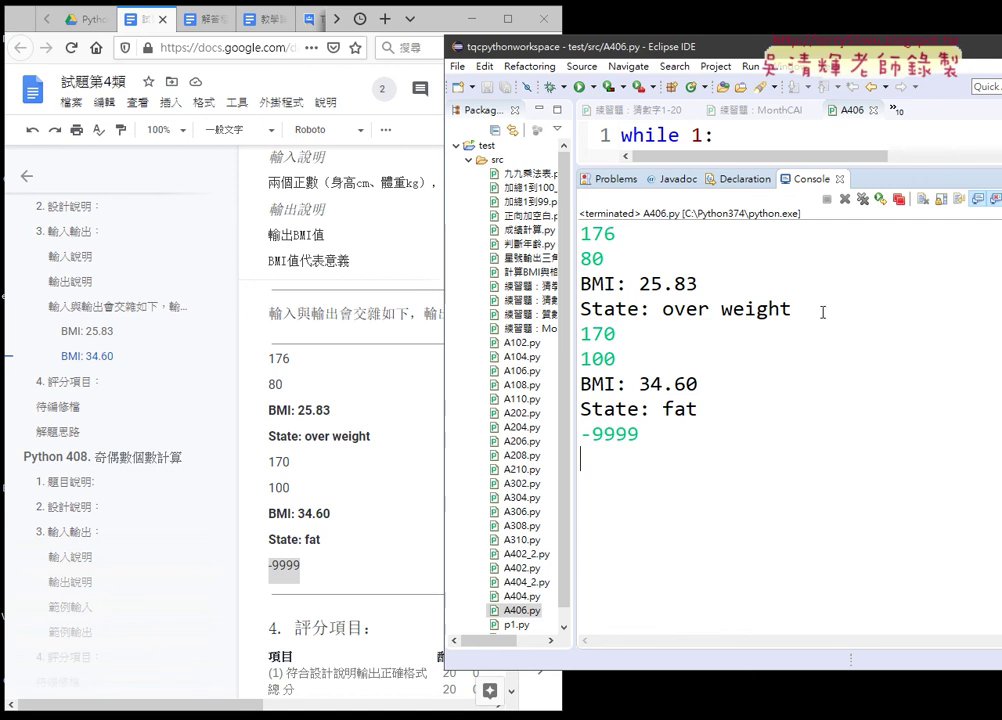
Select the console lines 'BMI: 25.83' and 'State: over weight' to compare with the sample.
{"action": "left_click_drag", "start_coordinate": [821, 309], "coordinate": [574, 289]}
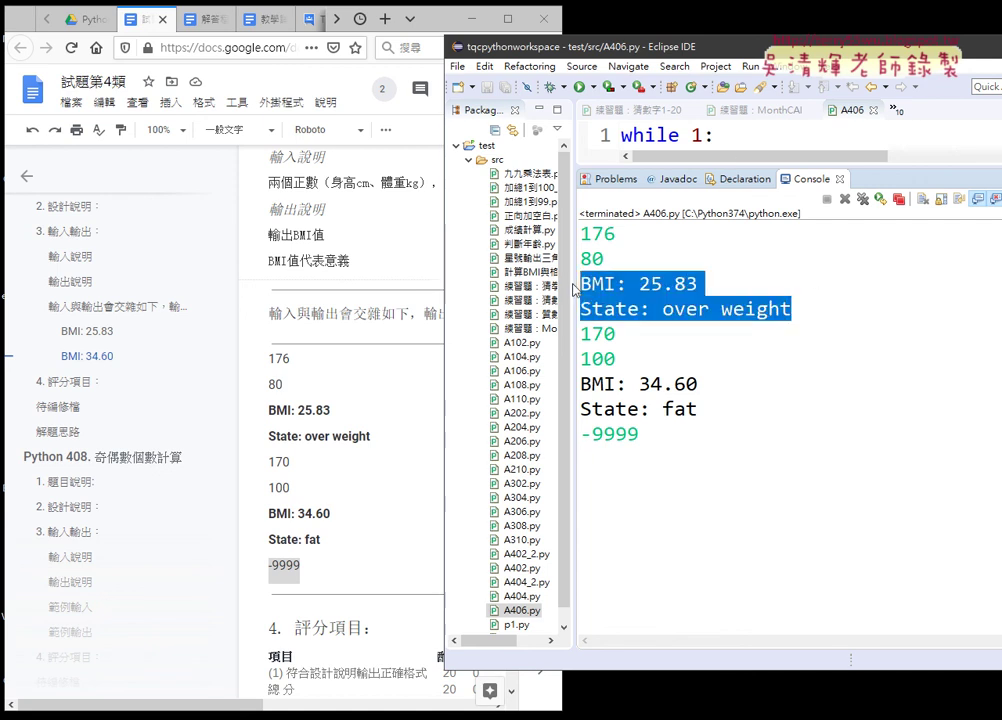